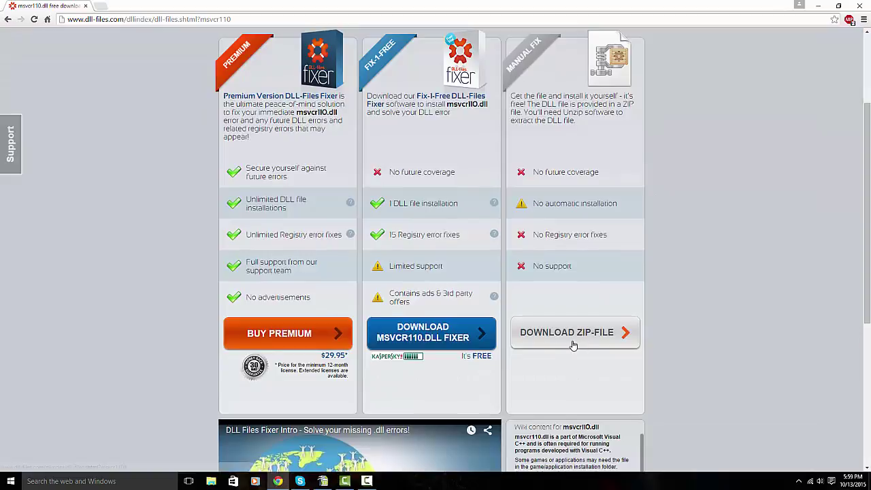
Download the ZIP file of the 32-bit msvcr110.dll, version 11.0.51106.1, and dismiss the overlay
{"action": "left_click", "coordinate": [572, 346]}
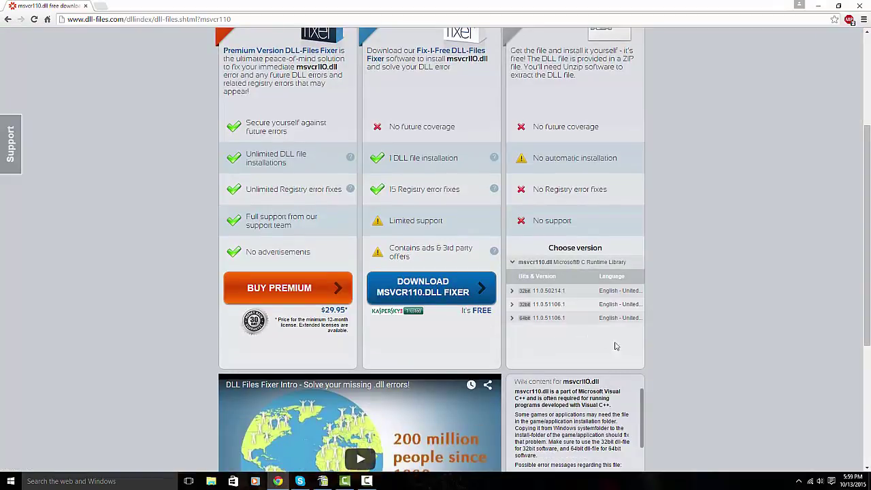
{"action": "left_click", "coordinate": [514, 306]}
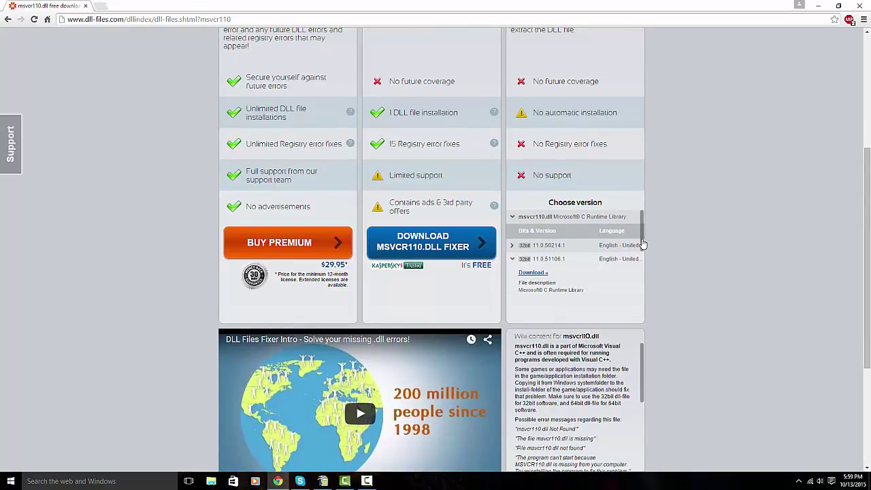
{"action": "left_click_drag", "start_coordinate": [643, 243], "coordinate": [644, 260]}
{"action": "left_click", "coordinate": [526, 244]}
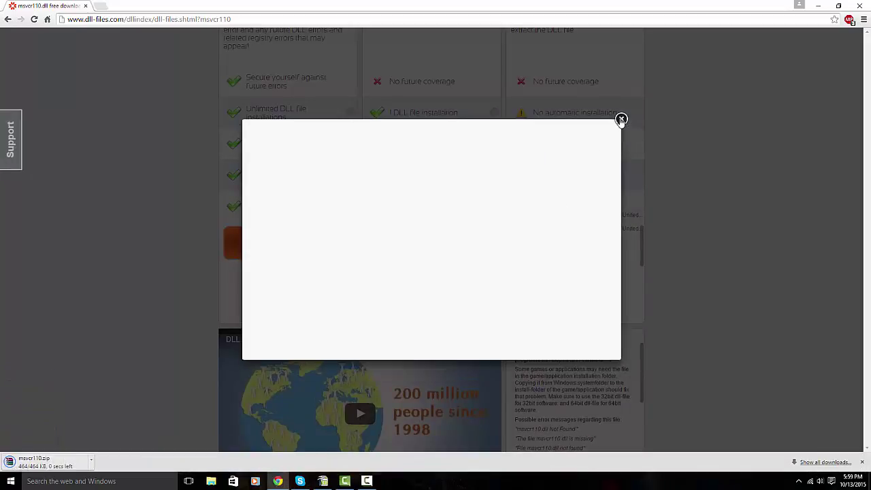
{"action": "left_click", "coordinate": [621, 122]}
Download the ZIP file of the 64-bit msvcr110.dll, version 11.0.51106.1, and dismiss the overlay
{"action": "left_click", "coordinate": [512, 229]}
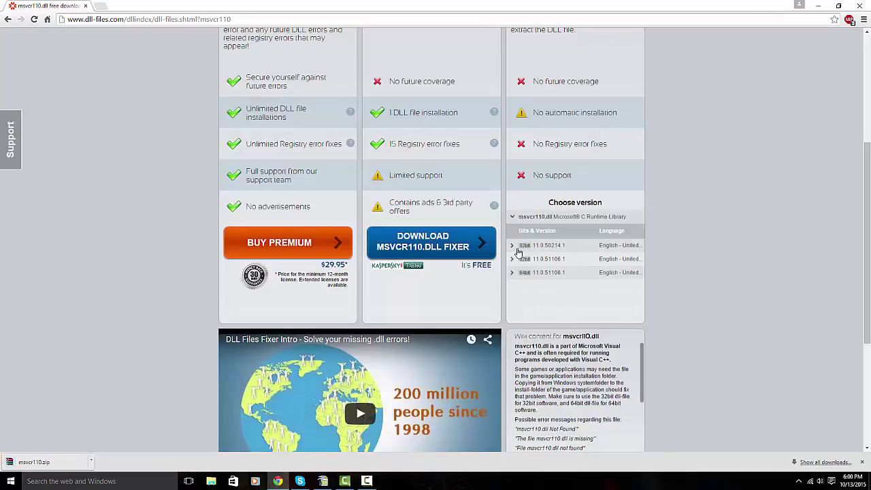
{"action": "left_click", "coordinate": [513, 275]}
{"action": "left_click", "coordinate": [528, 288]}
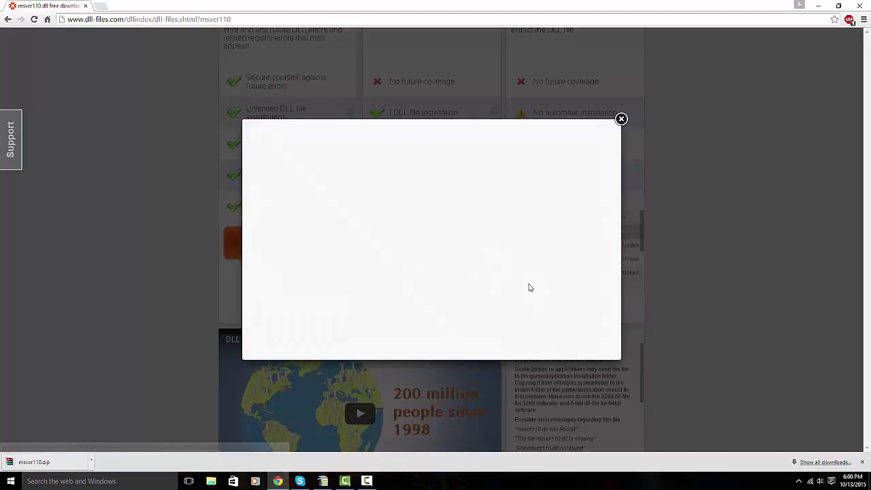
{"action": "left_click", "coordinate": [622, 119]}
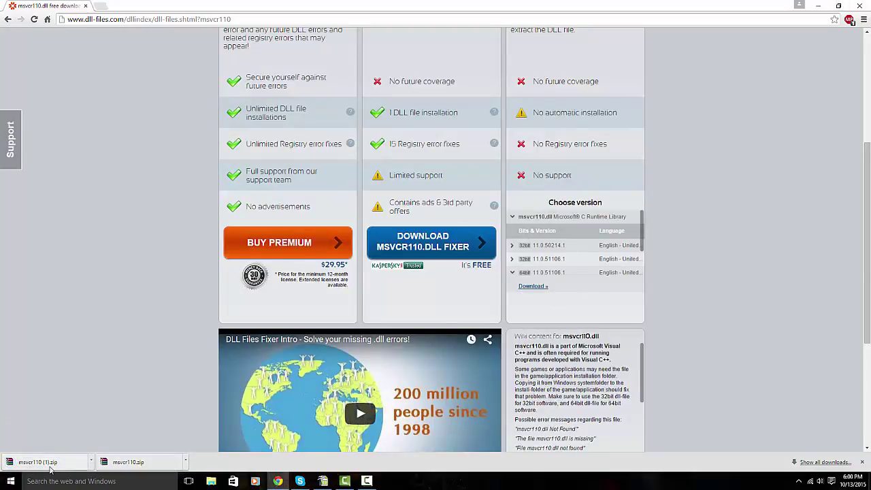
Shrink the browser window to reveal the desktop and create a folder named dll there
{"action": "left_click", "coordinate": [839, 5]}
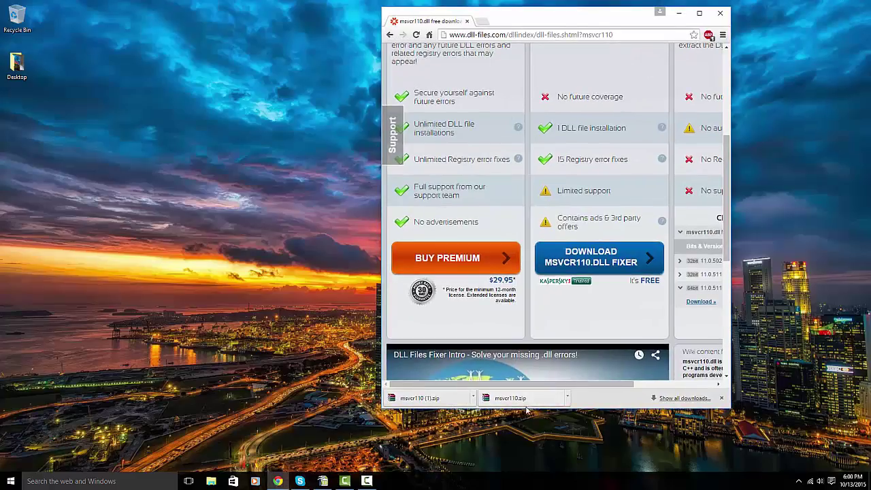
{"action": "right_click", "coordinate": [34, 110]}
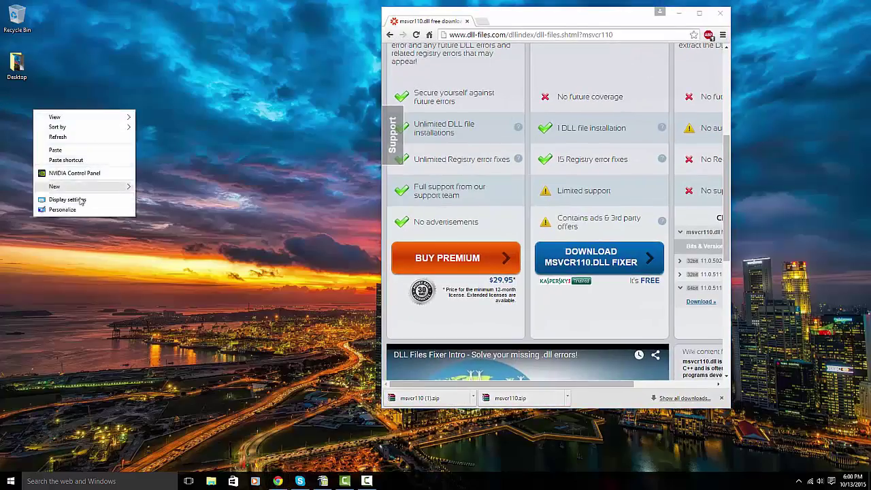
{"action": "mouse_move", "coordinate": [89, 186]}
{"action": "left_click", "coordinate": [176, 184]}
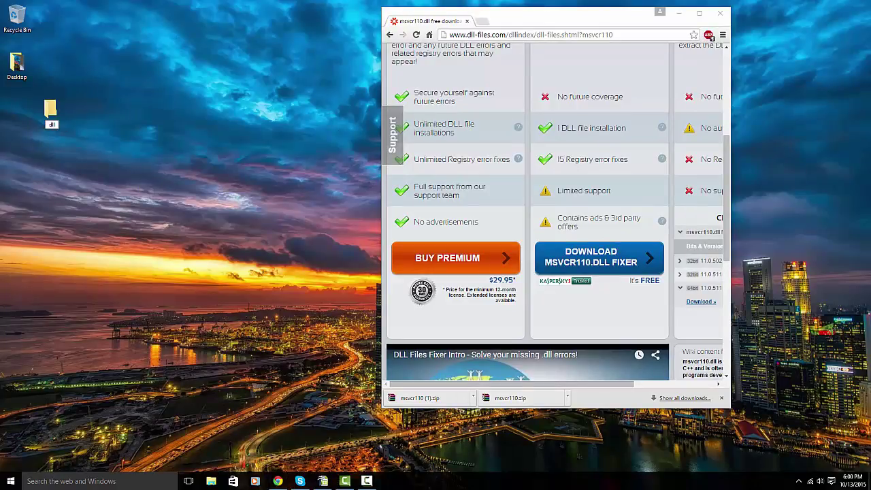
{"action": "key", "text": "Return"}
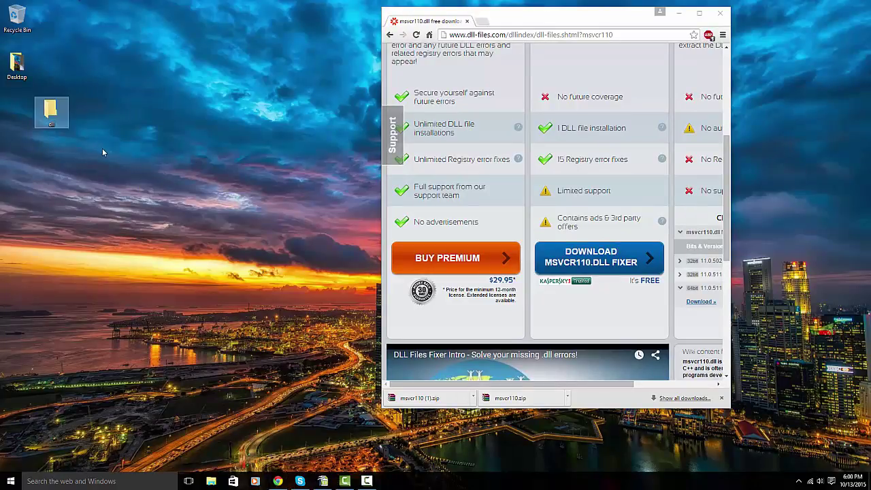
Open the dll folder and create a subfolder named system32 in it
{"action": "double_click", "coordinate": [49, 109]}
{"action": "right_click", "coordinate": [290, 120]}
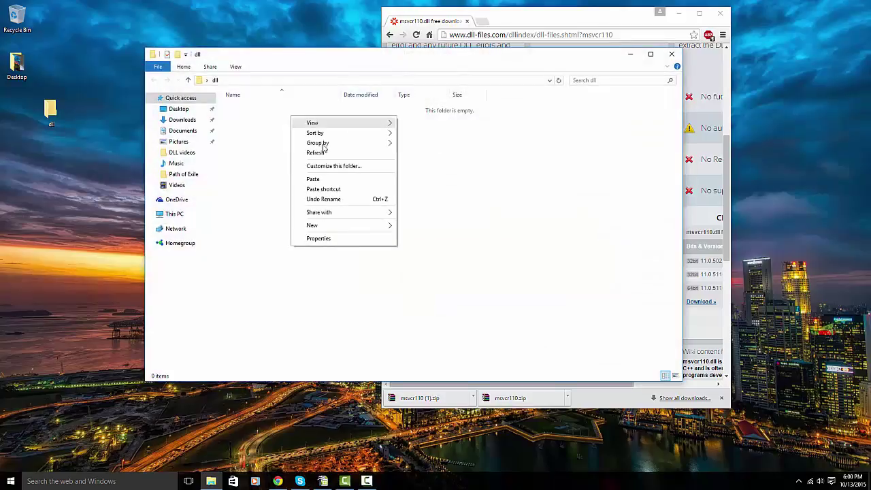
{"action": "mouse_move", "coordinate": [355, 226]}
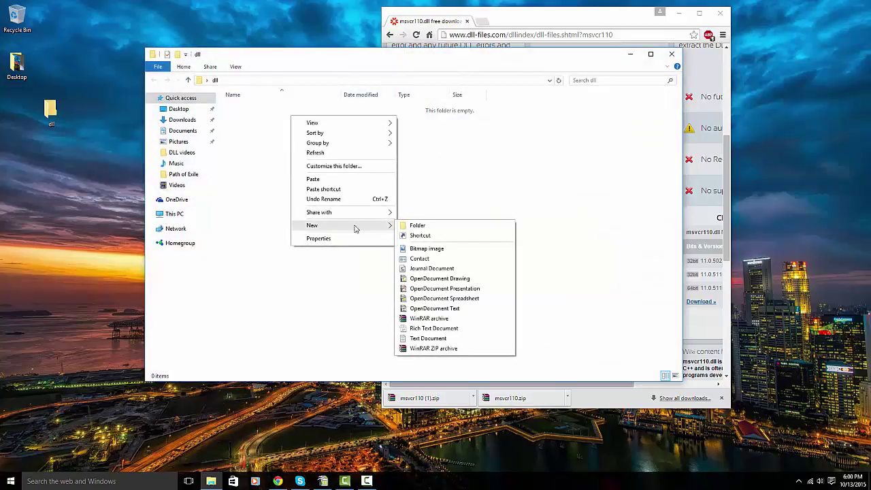
{"action": "left_click", "coordinate": [418, 225]}
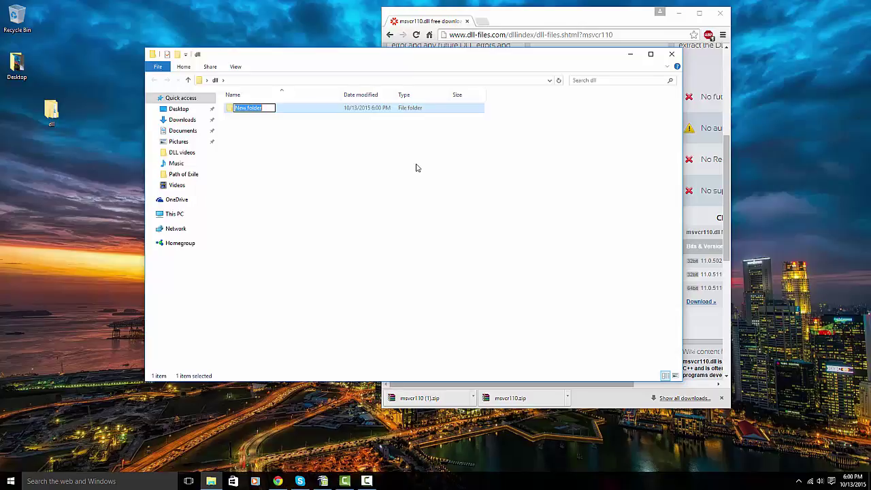
{"action": "type", "text": "system32"}
{"action": "left_click", "coordinate": [352, 130]}
Create a second subfolder named system32 backup inside the dll folder
{"action": "right_click", "coordinate": [278, 135]}
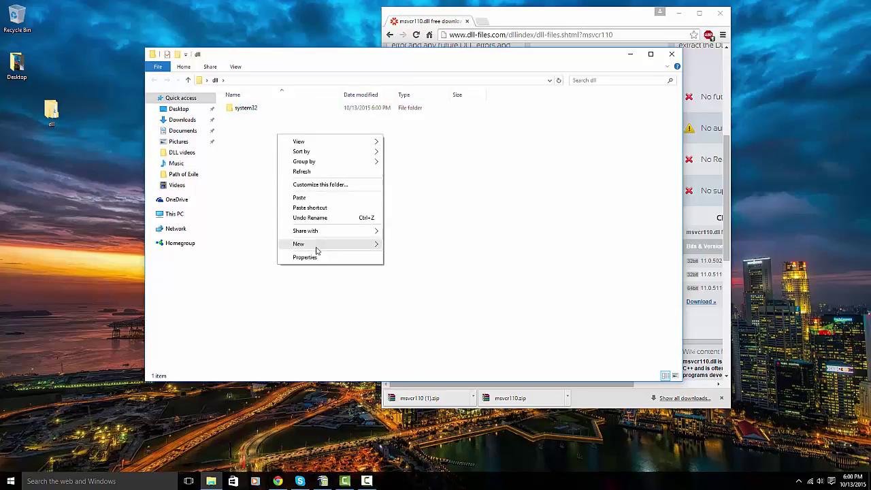
{"action": "mouse_move", "coordinate": [317, 245]}
{"action": "left_click", "coordinate": [414, 245]}
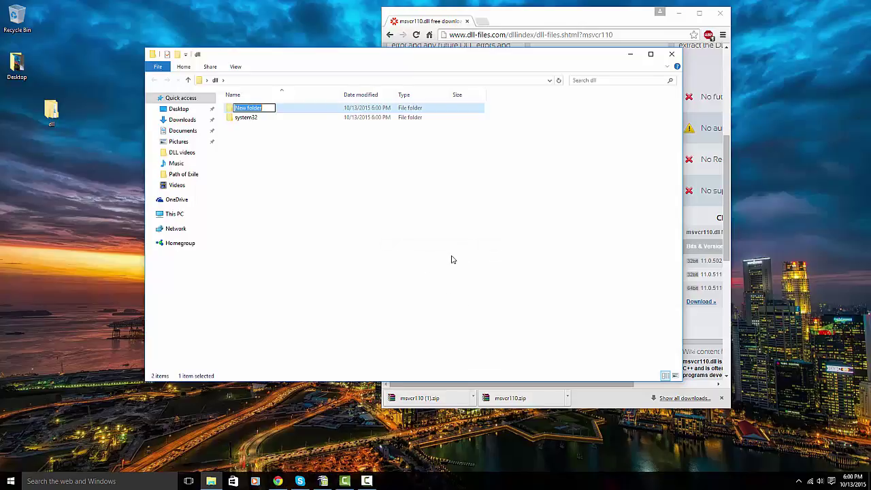
{"action": "type", "text": "system32 backup"}
{"action": "left_click", "coordinate": [449, 259]}
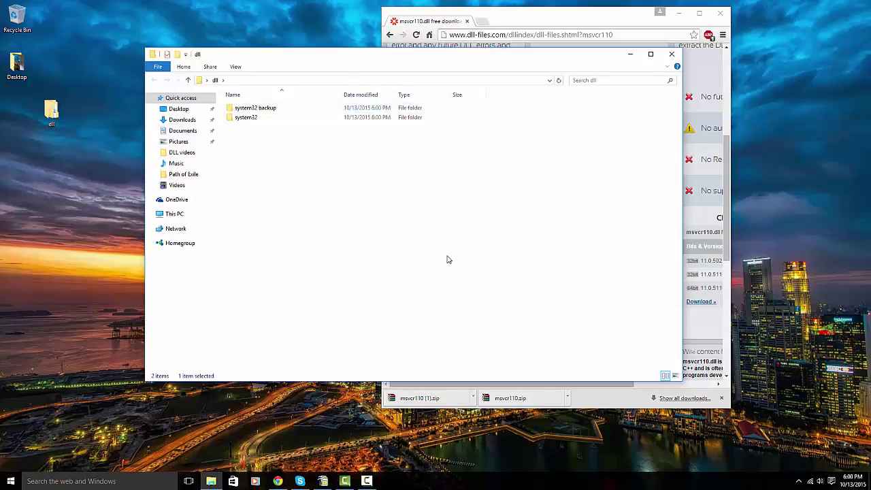
Create a subfolder named syswow64 inside the dll folder
{"action": "right_click", "coordinate": [244, 139]}
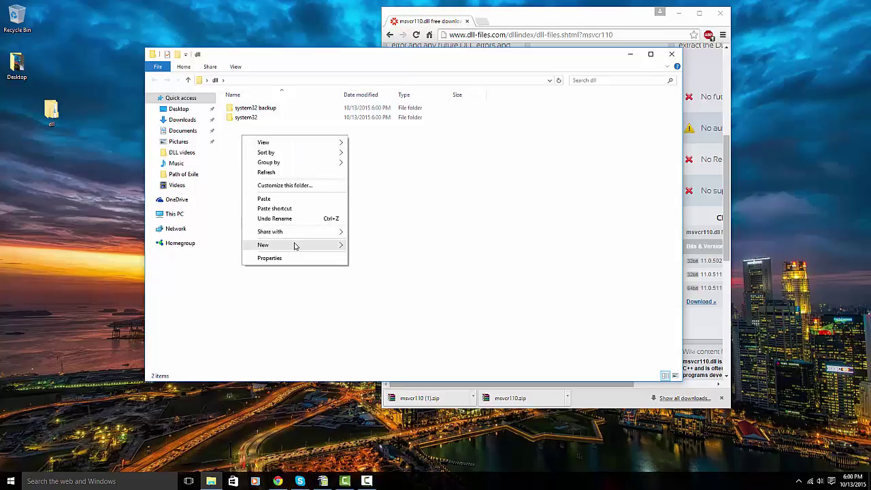
{"action": "mouse_move", "coordinate": [296, 245]}
{"action": "left_click", "coordinate": [386, 247]}
{"action": "type", "text": "syswow64"}
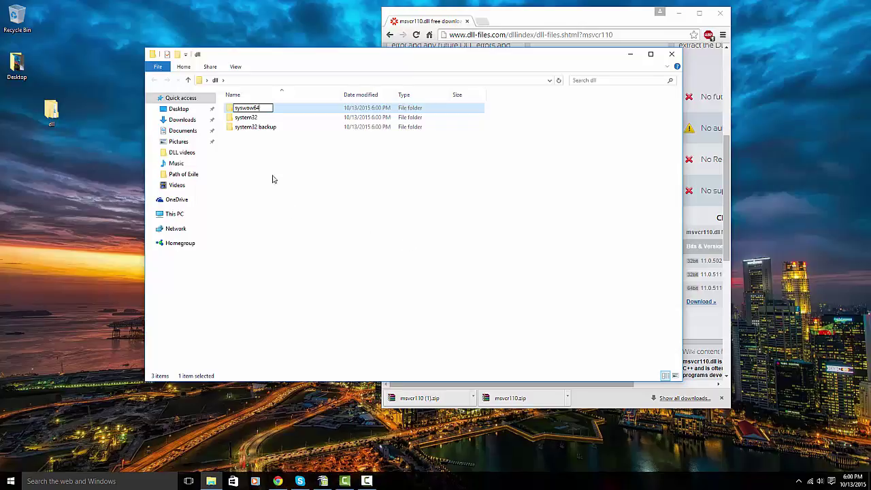
{"action": "left_click", "coordinate": [249, 162]}
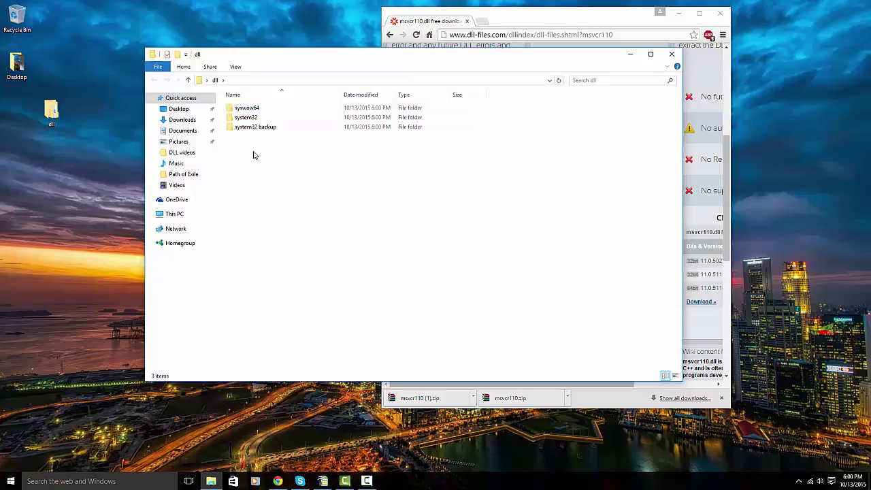
Create another subfolder named syswow64 backup inside the dll folder
{"action": "right_click", "coordinate": [254, 155]}
{"action": "mouse_move", "coordinate": [329, 262]}
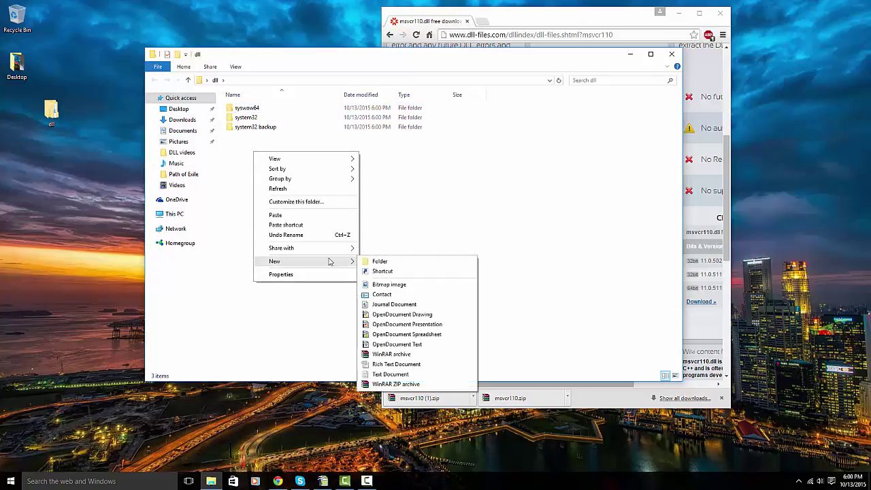
{"action": "left_click", "coordinate": [403, 262]}
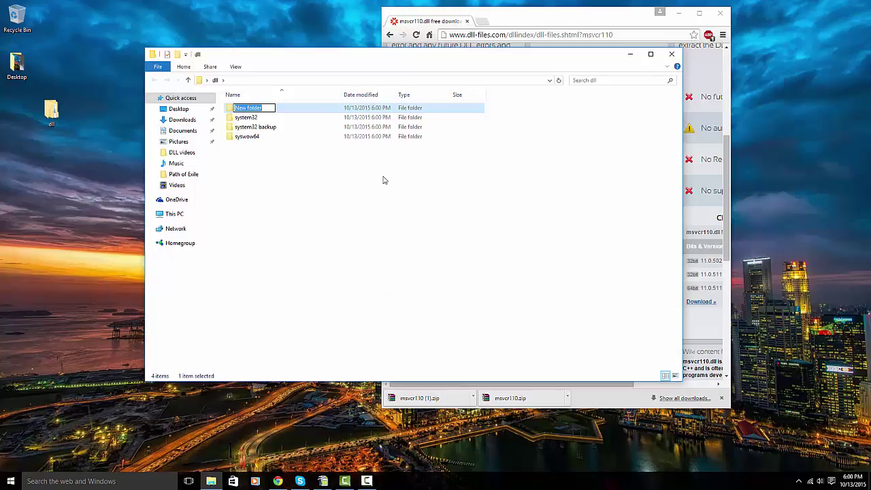
{"action": "type", "text": "syswow64 backup"}
{"action": "left_click", "coordinate": [368, 189]}
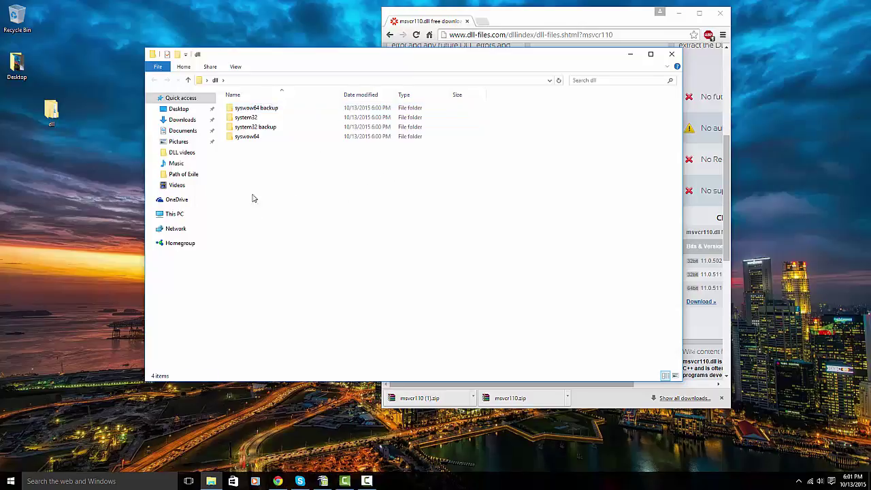
Copy the downloaded msvcr110.zip into the syswow64 folder and msvcr110 (1).zip into the system32 folder
{"action": "left_click_drag", "start_coordinate": [583, 54], "coordinate": [463, 43]}
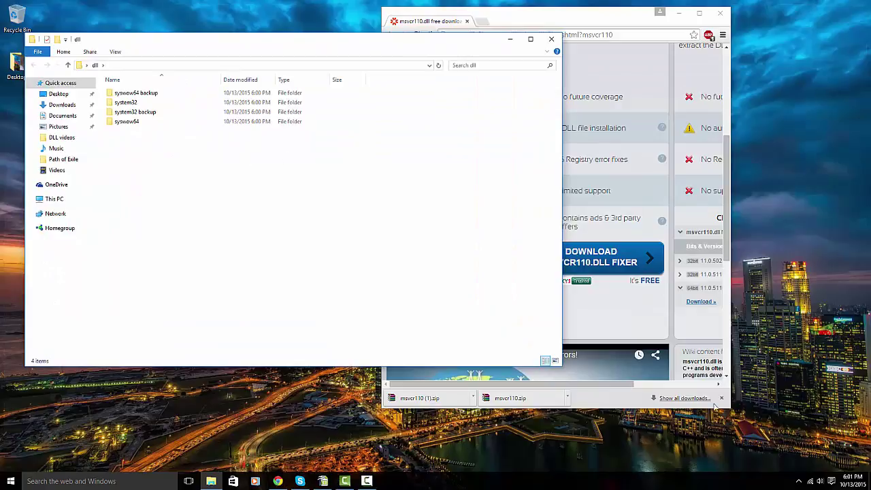
{"action": "left_click", "coordinate": [514, 402]}
{"action": "left_click_drag", "start_coordinate": [514, 401], "coordinate": [149, 124]}
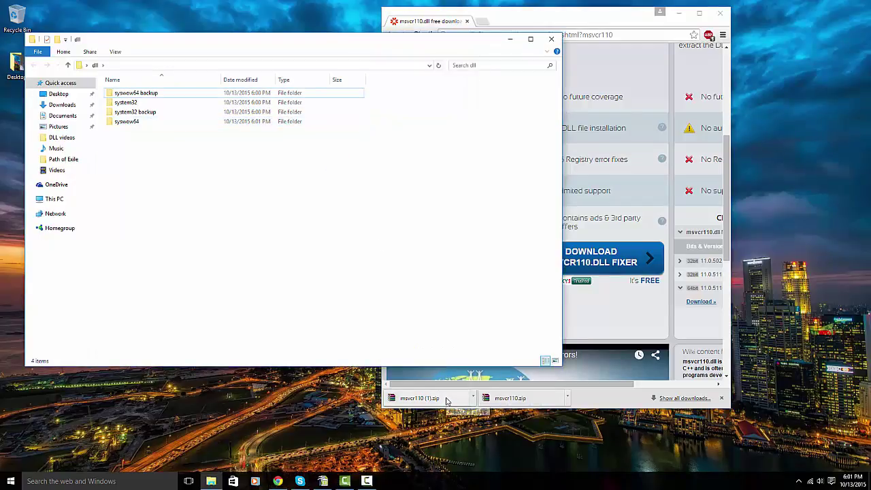
{"action": "left_click_drag", "start_coordinate": [446, 400], "coordinate": [167, 103]}
Extract the msvcr110 (1) archive directly into the system32 subfolder of the dll folder
{"action": "double_click", "coordinate": [166, 104]}
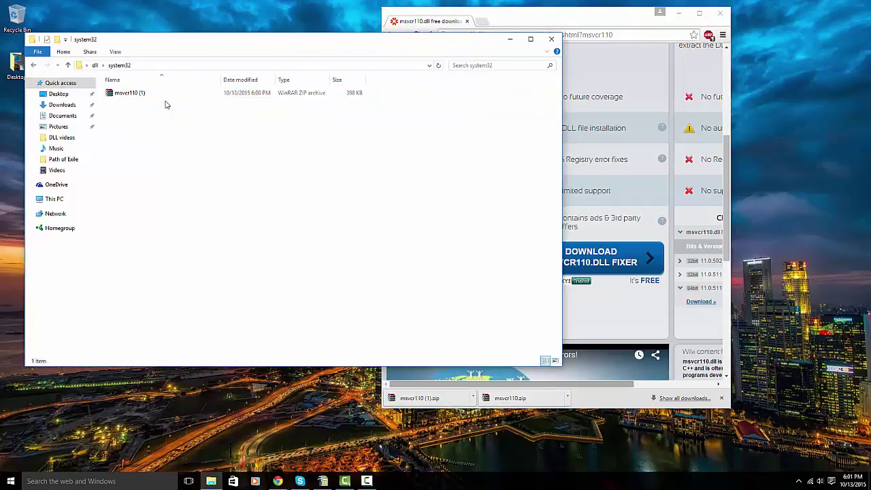
{"action": "right_click", "coordinate": [173, 93]}
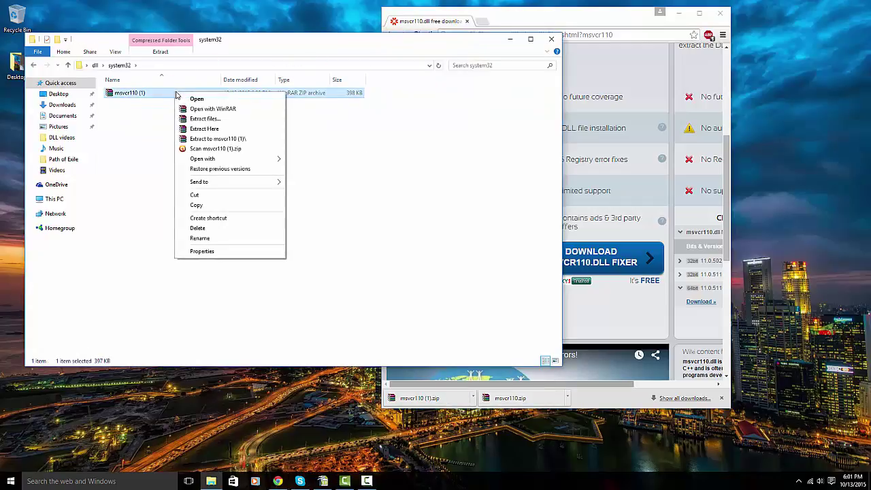
{"action": "left_click", "coordinate": [220, 129]}
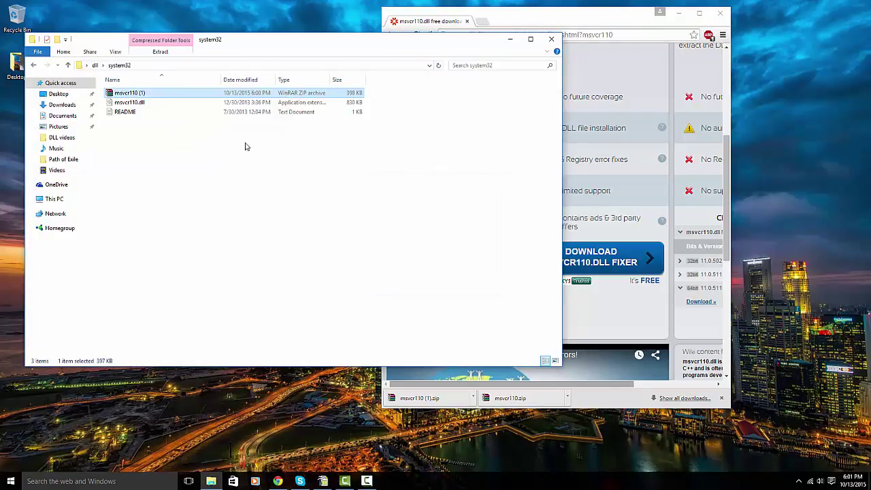
Go to the syswow64 subfolder and extract the msvcr110 archive directly into it
{"action": "left_click", "coordinate": [37, 66]}
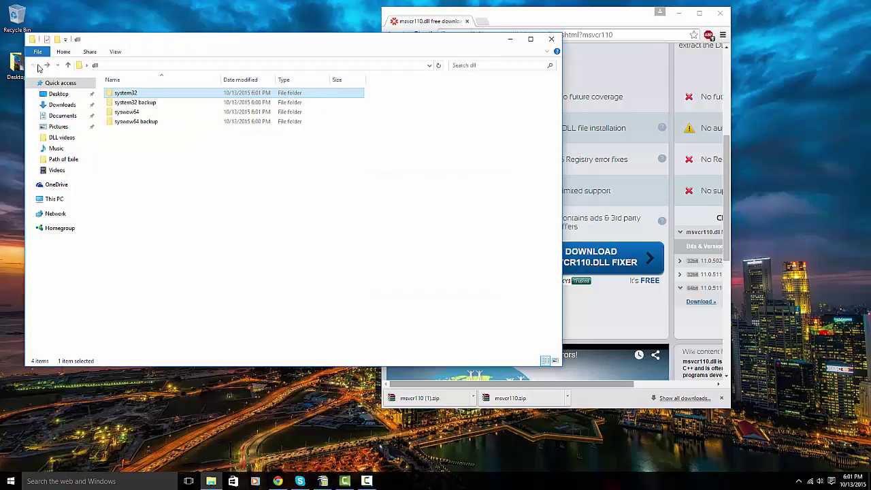
{"action": "double_click", "coordinate": [152, 115]}
{"action": "left_click", "coordinate": [148, 96]}
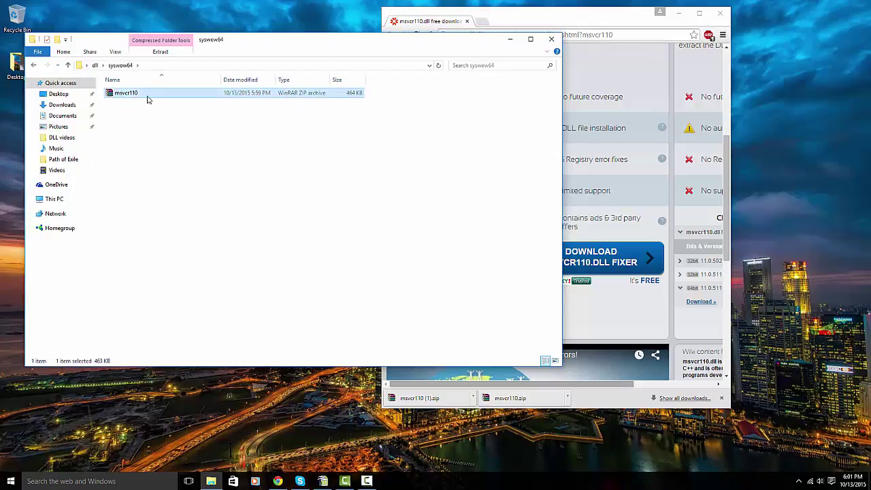
{"action": "right_click", "coordinate": [148, 95]}
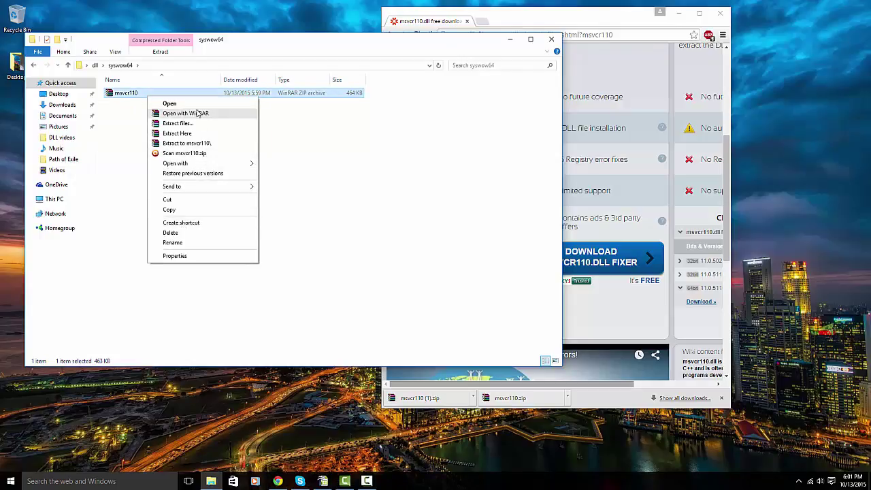
{"action": "left_click", "coordinate": [197, 133]}
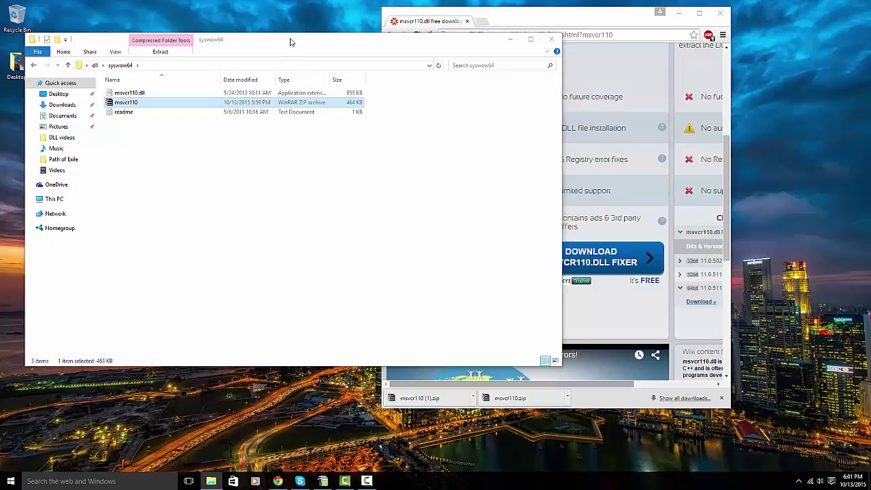
Return to the dll folder and open a second File Explorer window showing This PC
{"action": "left_click_drag", "start_coordinate": [290, 43], "coordinate": [406, 44]}
{"action": "left_click", "coordinate": [145, 66]}
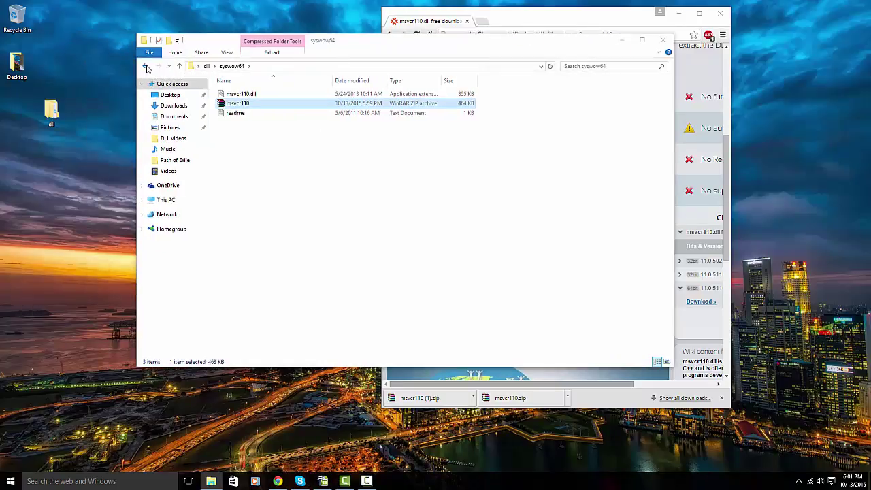
{"action": "right_click", "coordinate": [214, 481]}
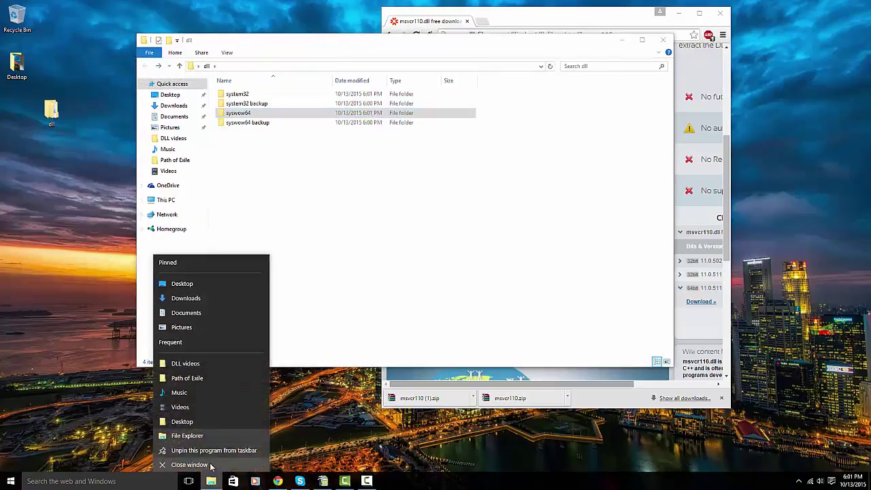
{"action": "left_click", "coordinate": [215, 429]}
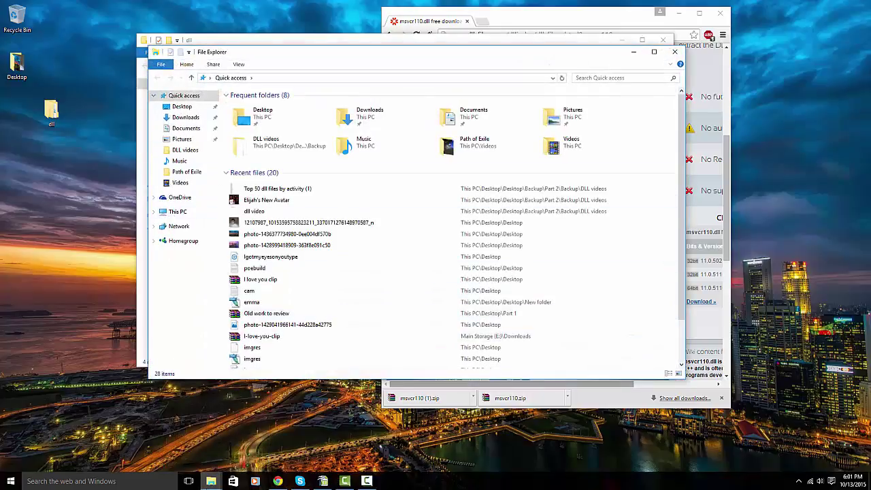
{"action": "left_click", "coordinate": [190, 213]}
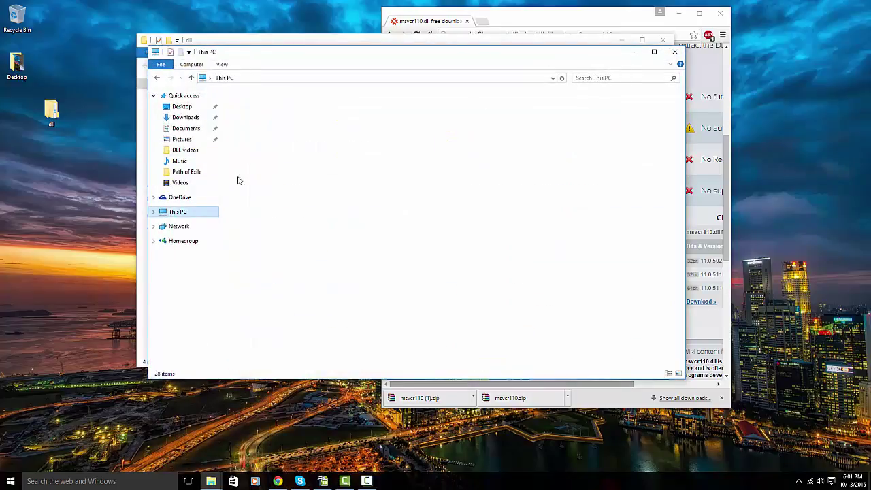
Open the System32 folder inside Windows on the C: drive, keeping the dll folder's window accessible beside it
{"action": "double_click", "coordinate": [293, 180]}
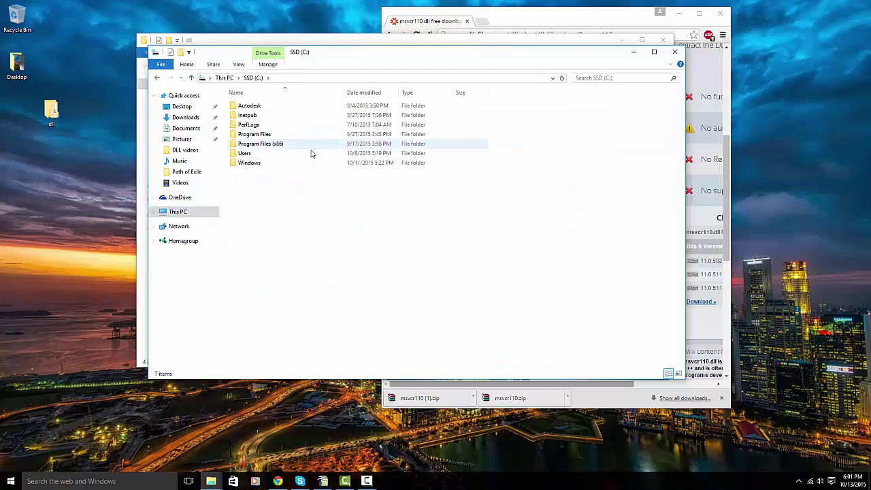
{"action": "double_click", "coordinate": [277, 164]}
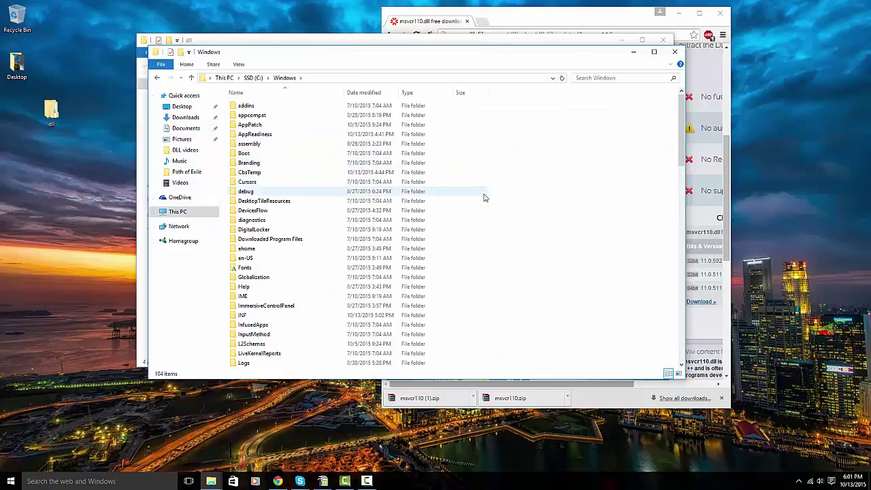
{"action": "scroll", "coordinate": [484, 194], "scroll_direction": "down", "scroll_amount": 8}
{"action": "scroll", "coordinate": [525, 173], "scroll_direction": "down", "scroll_amount": 8}
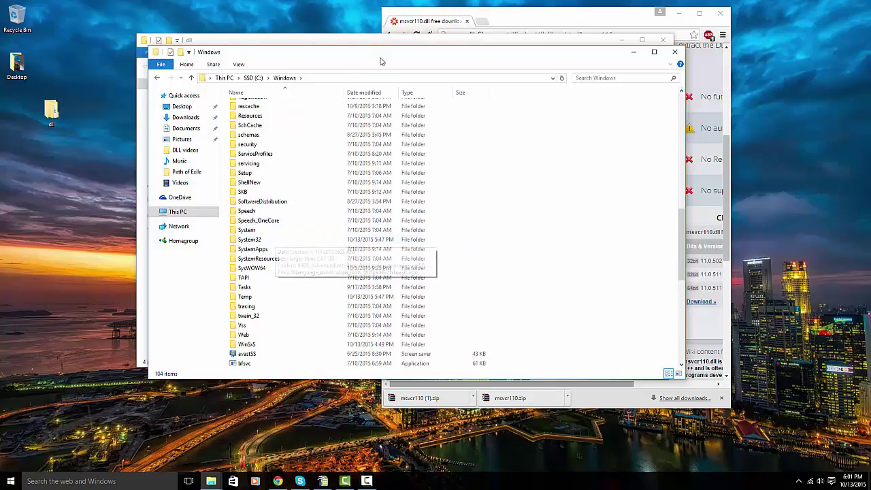
{"action": "left_click_drag", "start_coordinate": [382, 57], "coordinate": [637, 69]}
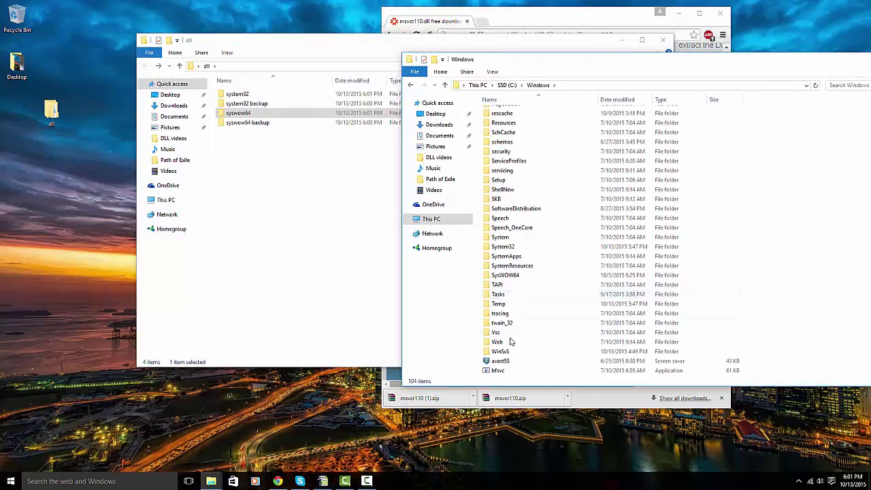
{"action": "left_click", "coordinate": [522, 248]}
{"action": "double_click", "coordinate": [523, 248]}
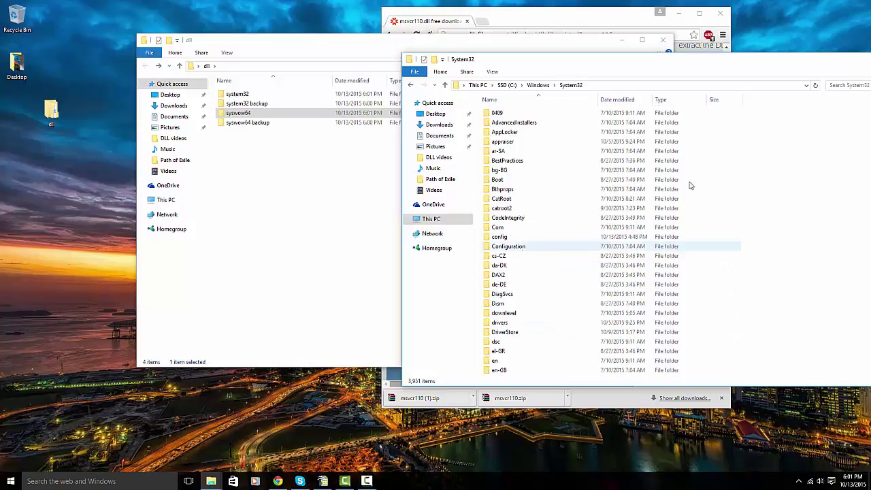
Search the System32 folder for msvcr110
{"action": "left_click", "coordinate": [837, 86]}
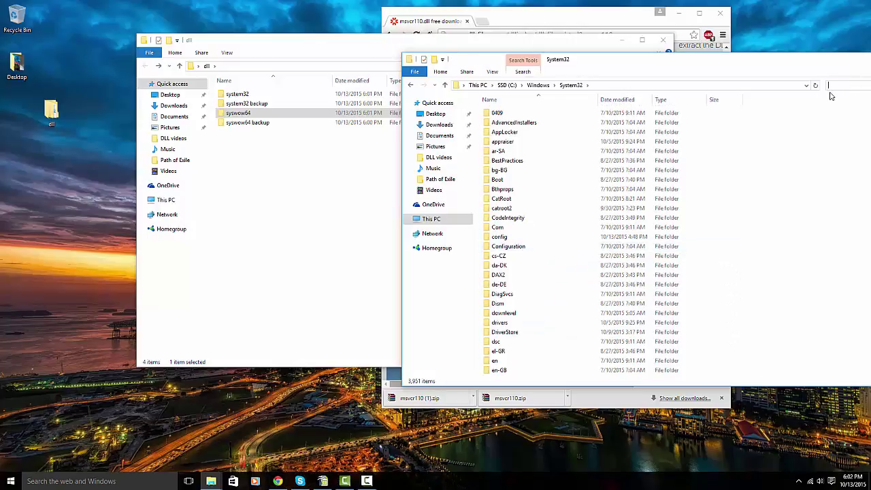
{"action": "type", "text": "msvc"}
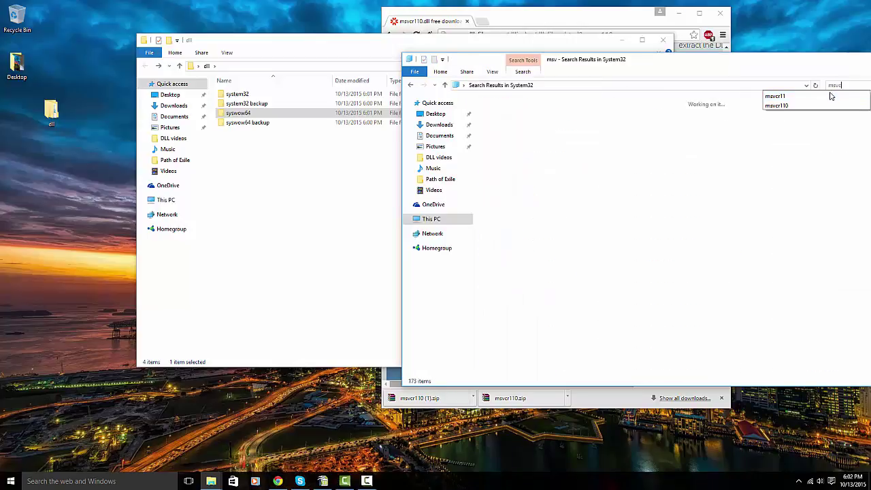
{"action": "type", "text": "r110"}
{"action": "key", "text": "Return"}
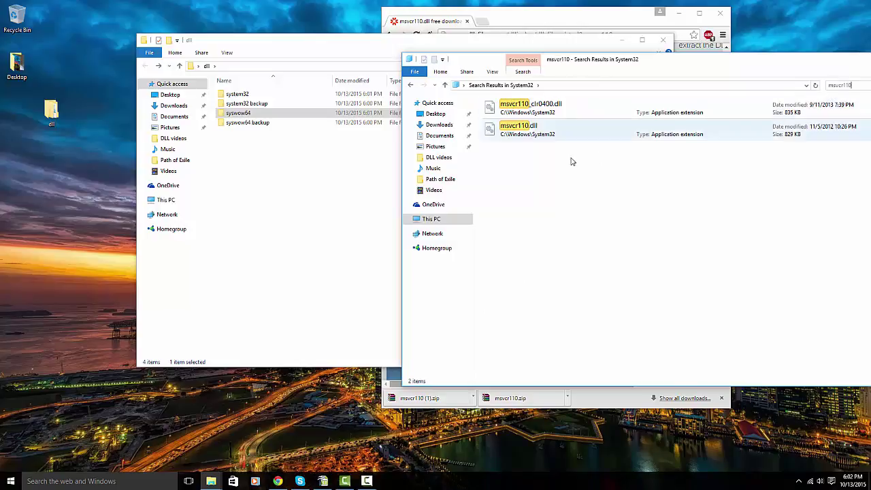
Copy the existing msvcr110.dll from System32 into the system32 backup folder, and open the dll folder's system32 subfolder
{"action": "left_click", "coordinate": [559, 136]}
{"action": "right_click", "coordinate": [555, 130]}
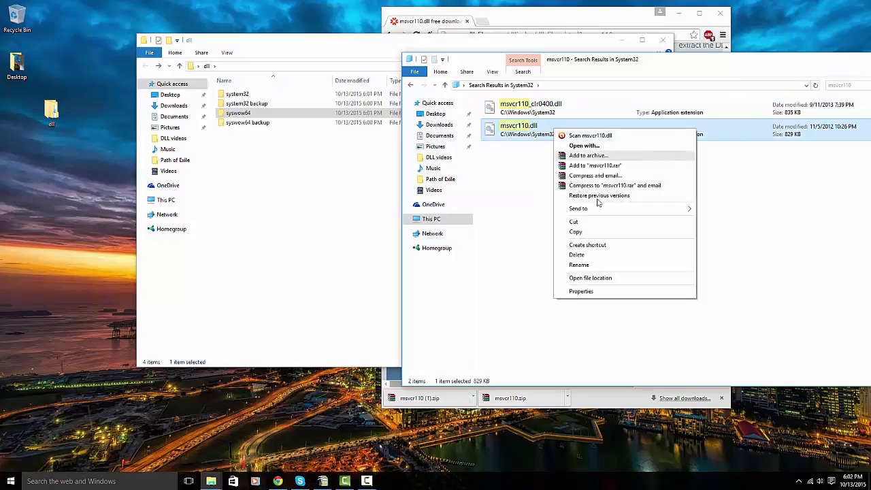
{"action": "left_click", "coordinate": [590, 235]}
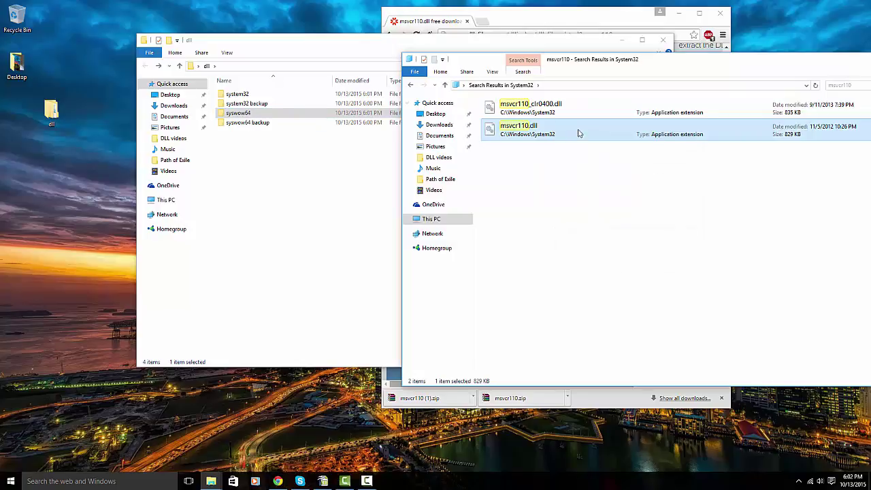
{"action": "double_click", "coordinate": [258, 102]}
{"action": "right_click", "coordinate": [256, 153]}
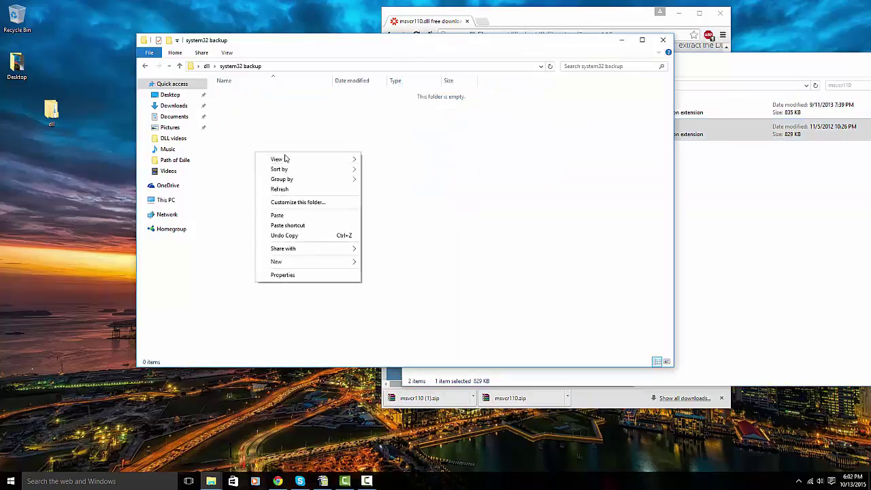
{"action": "left_click", "coordinate": [277, 215]}
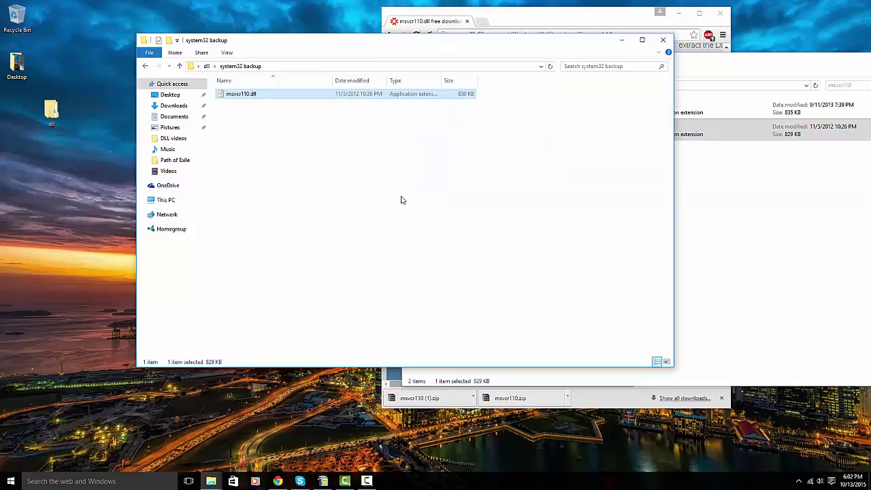
{"action": "left_click", "coordinate": [145, 66]}
{"action": "double_click", "coordinate": [286, 94]}
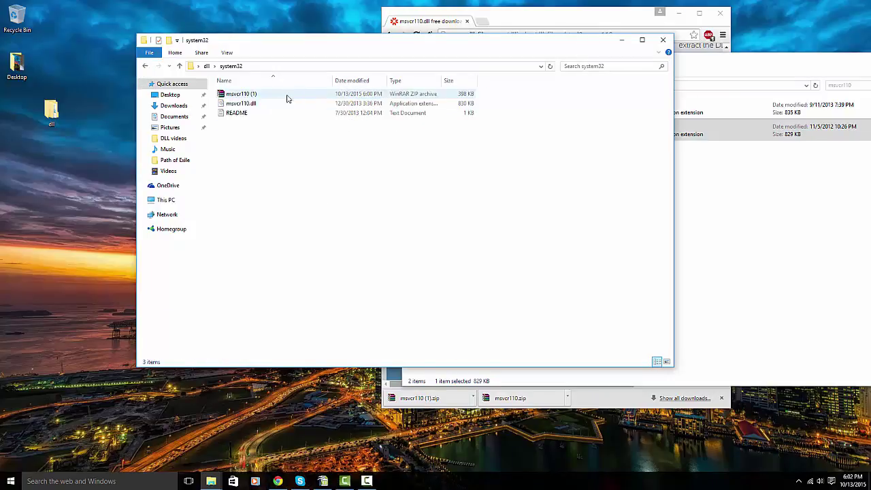
Try to copy the extracted msvcr110.dll into the System32 search results
{"action": "left_click_drag", "start_coordinate": [261, 103], "coordinate": [602, 105]}
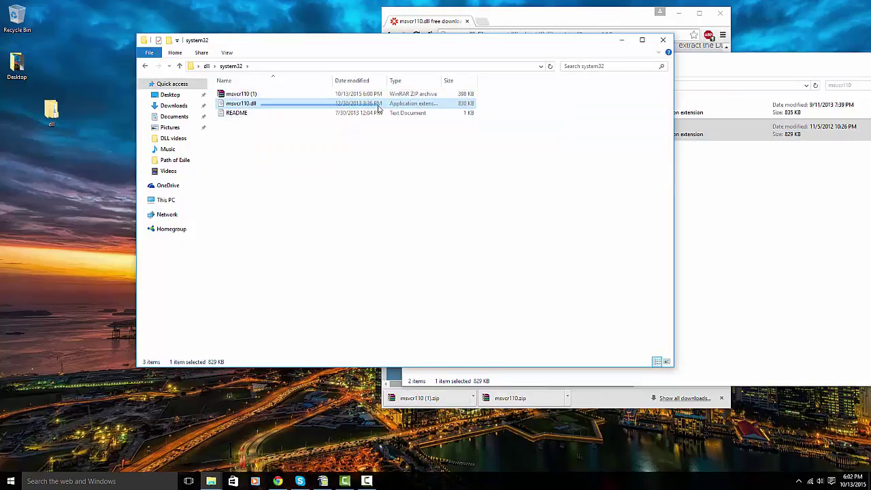
{"action": "left_click", "coordinate": [758, 188]}
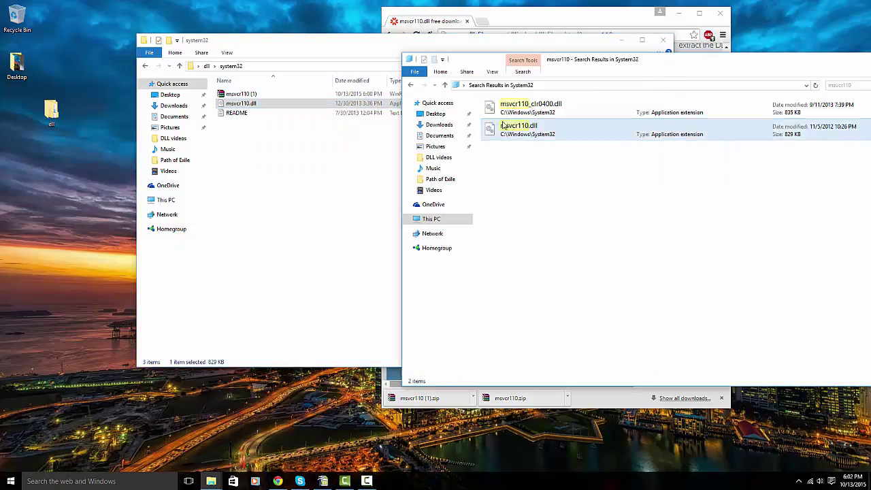
{"action": "left_click_drag", "start_coordinate": [277, 106], "coordinate": [524, 150]}
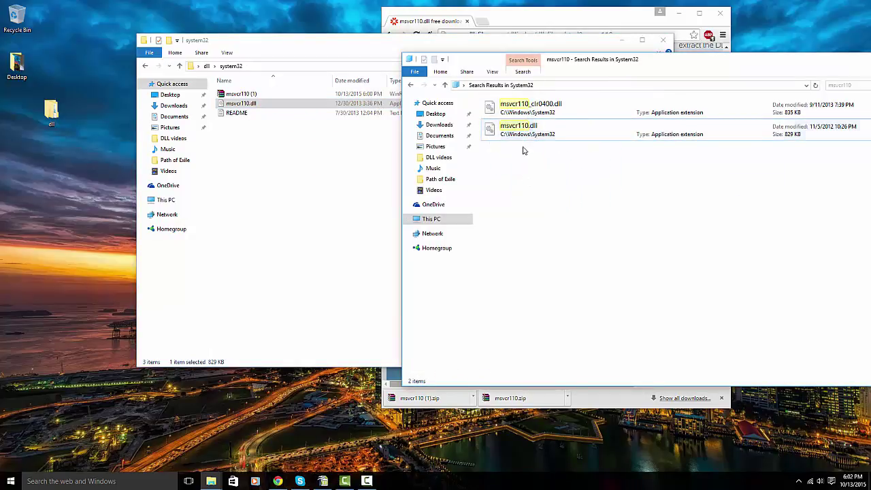
Leave the search results and reopen C:\Windows\System32 with its window beside the system32 subfolder's window
{"action": "left_click", "coordinate": [412, 85]}
{"action": "scroll", "coordinate": [696, 246], "scroll_direction": "down", "scroll_amount": 12}
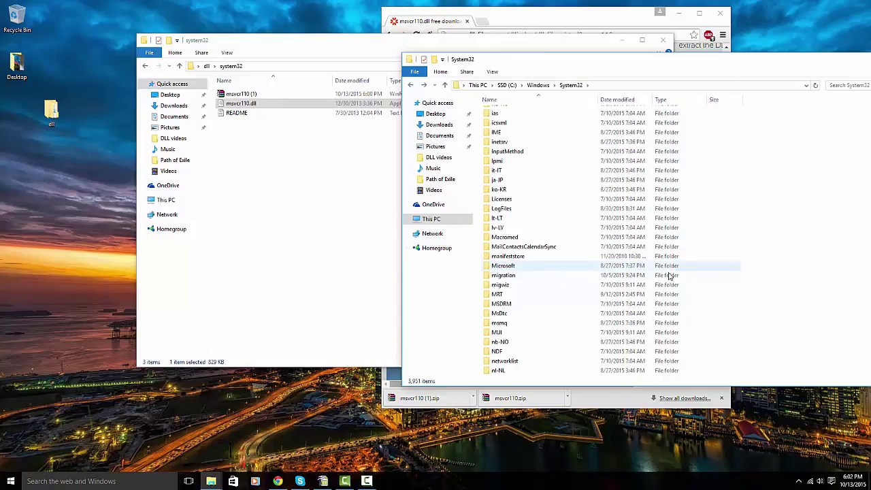
{"action": "left_click_drag", "start_coordinate": [775, 63], "coordinate": [551, 51]}
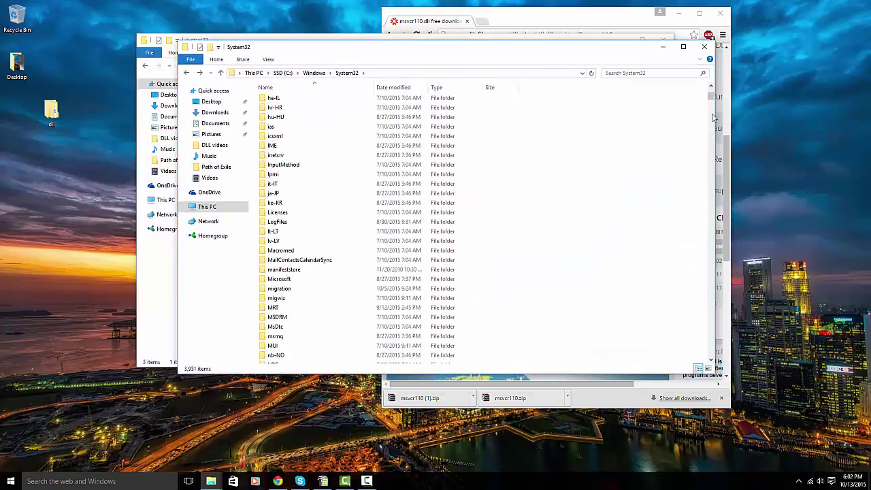
{"action": "left_click_drag", "start_coordinate": [712, 100], "coordinate": [712, 131]}
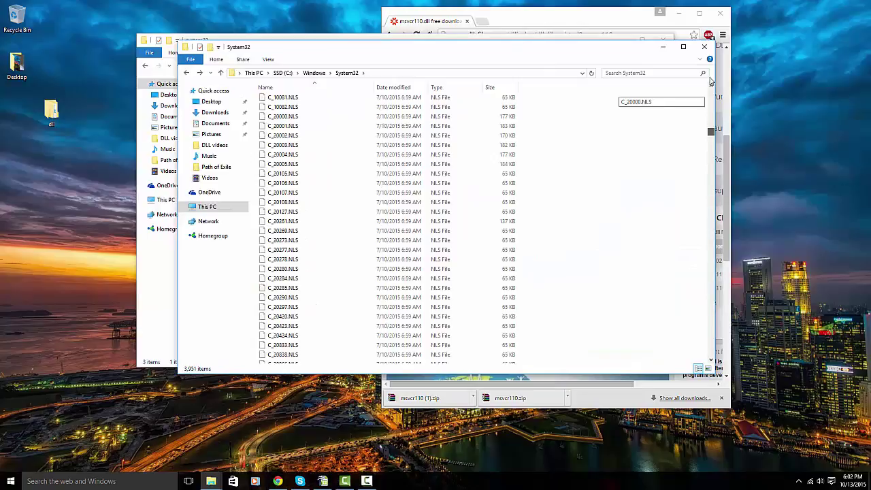
{"action": "left_click_drag", "start_coordinate": [711, 81], "coordinate": [699, 95]}
{"action": "left_click", "coordinate": [187, 73]}
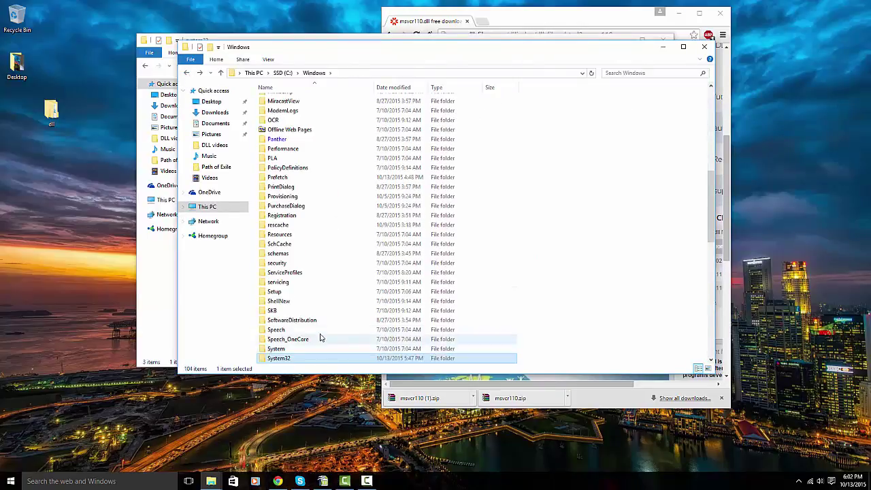
{"action": "scroll", "coordinate": [321, 336], "scroll_direction": "down", "scroll_amount": 1}
{"action": "double_click", "coordinate": [296, 332]}
{"action": "left_click_drag", "start_coordinate": [340, 47], "coordinate": [549, 27]}
Copy the extracted msvcr110.dll into C:\Windows\System32, replacing the existing file and granting administrator permission
{"action": "left_click", "coordinate": [250, 104]}
{"action": "left_click_drag", "start_coordinate": [250, 104], "coordinate": [817, 92]}
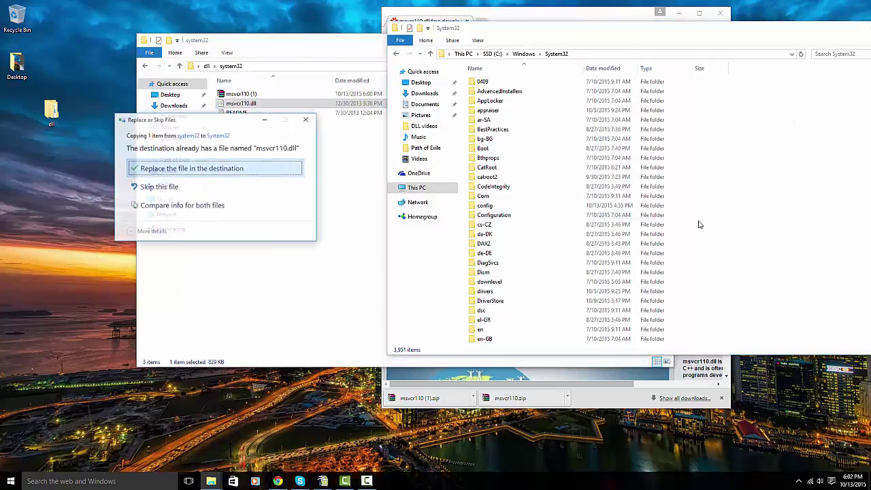
{"action": "left_click", "coordinate": [182, 170]}
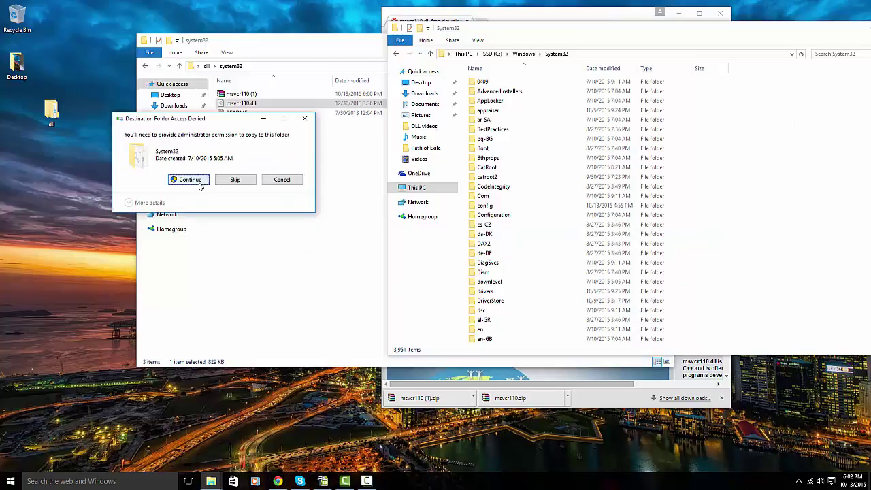
{"action": "left_click", "coordinate": [199, 184]}
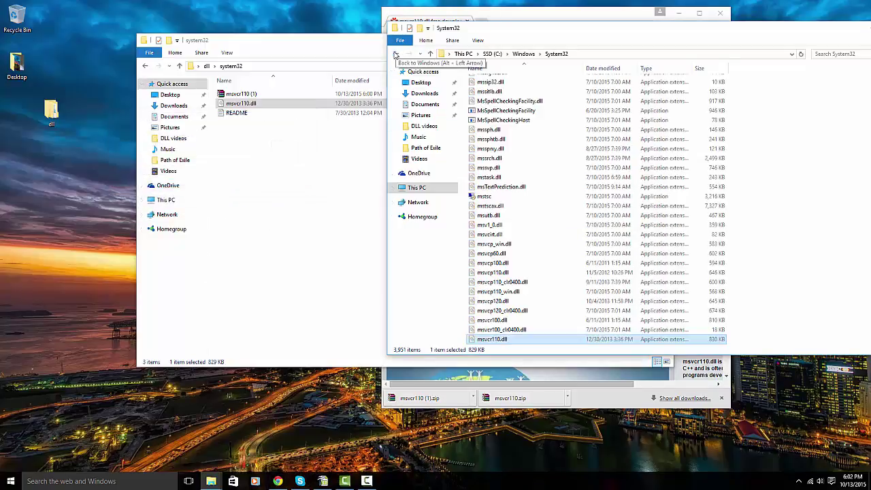
Go to the SysWOW64 folder inside Windows and search it for msvcr110
{"action": "left_click", "coordinate": [396, 54]}
{"action": "scroll", "coordinate": [507, 315], "scroll_direction": "down", "scroll_amount": 2}
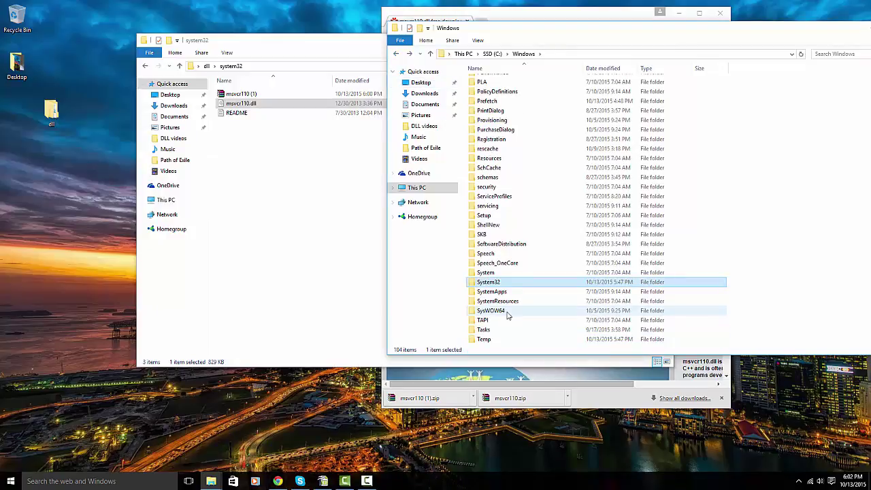
{"action": "double_click", "coordinate": [509, 313]}
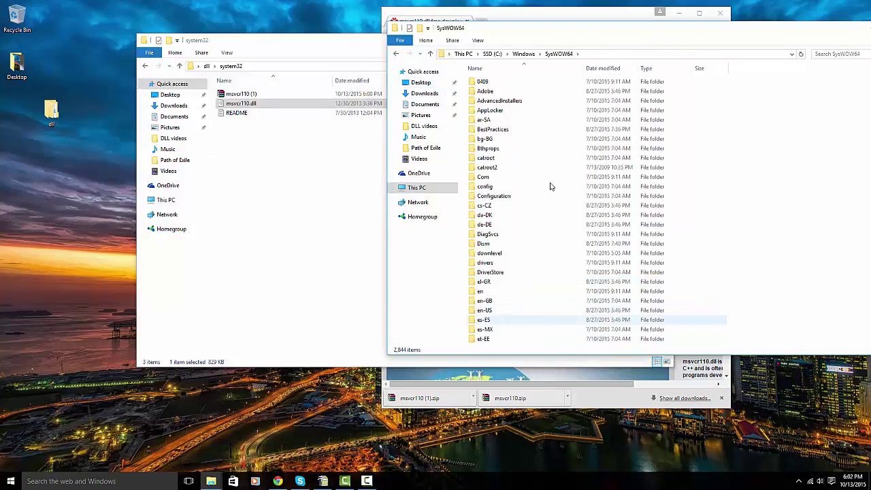
{"action": "left_click", "coordinate": [829, 53]}
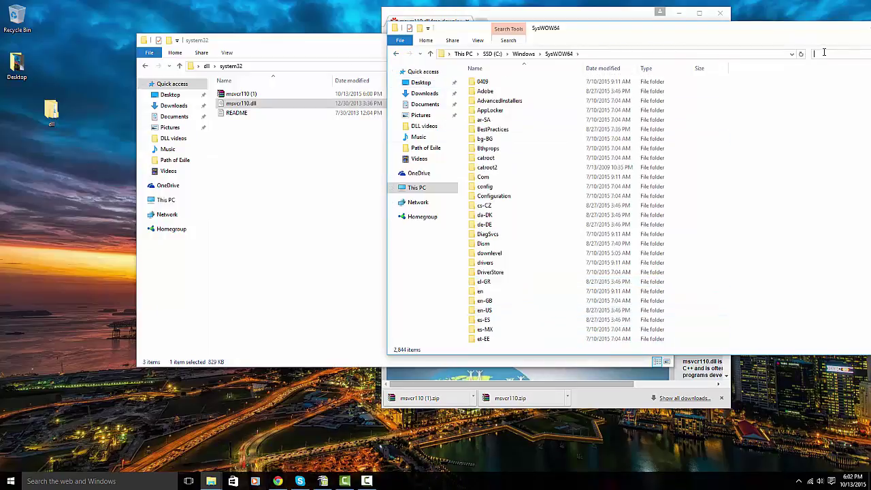
{"action": "type", "text": "ms"}
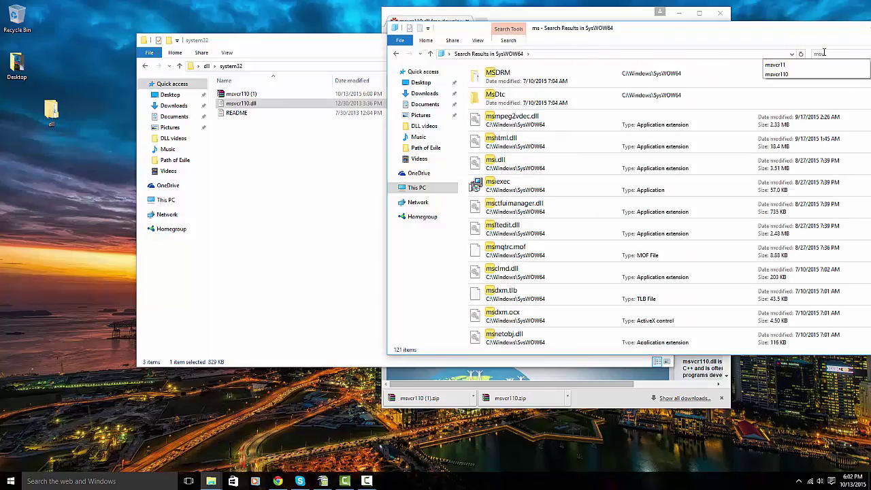
{"action": "type", "text": "vc"}
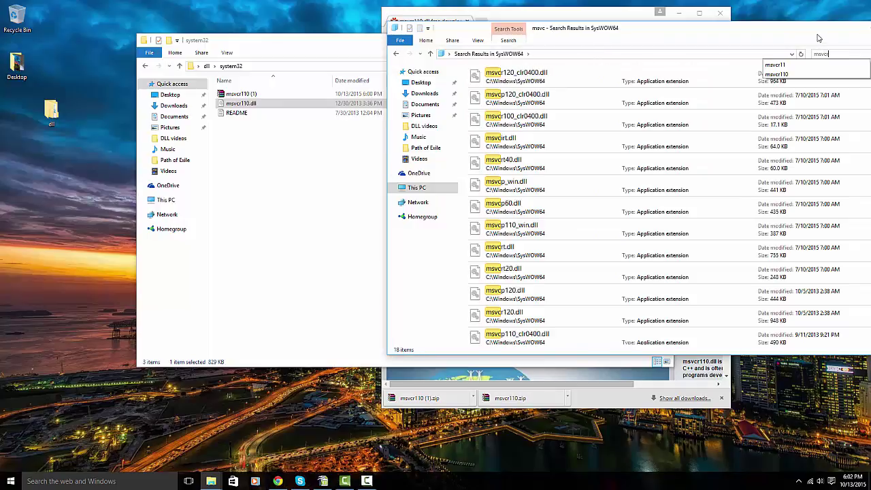
{"action": "type", "text": "r110"}
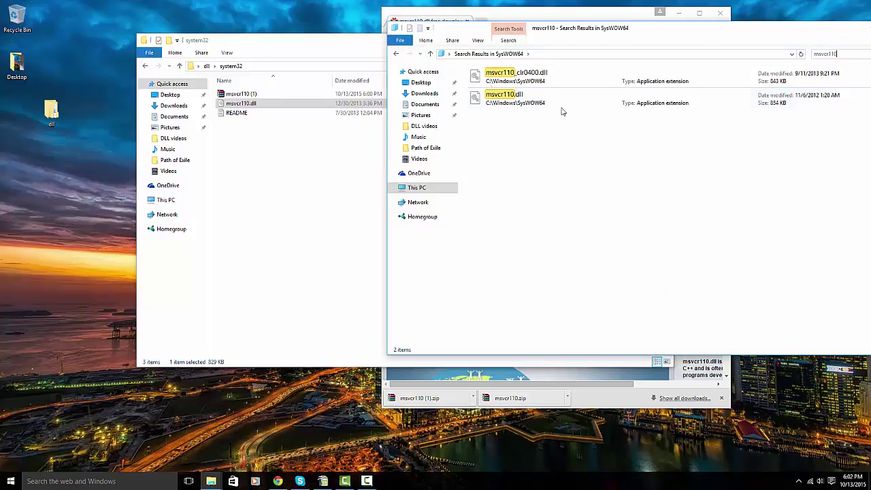
Copy the existing msvcr110.dll from SysWOW64 into the syswow64 backup folder, and return to the dll folder
{"action": "left_click", "coordinate": [145, 66]}
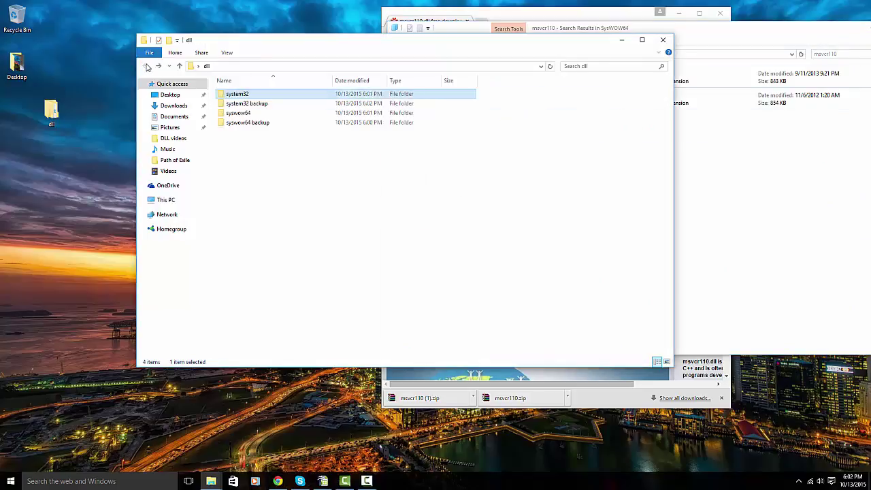
{"action": "double_click", "coordinate": [268, 124]}
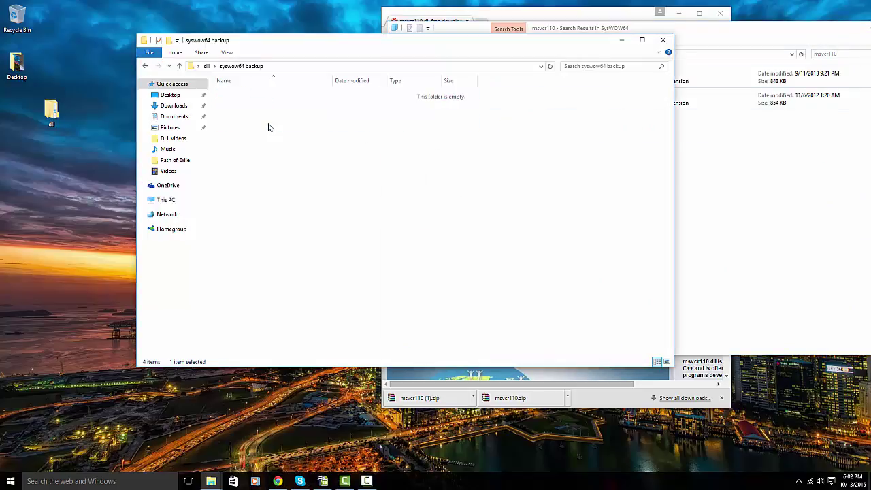
{"action": "left_click", "coordinate": [724, 29]}
{"action": "right_click", "coordinate": [543, 96]}
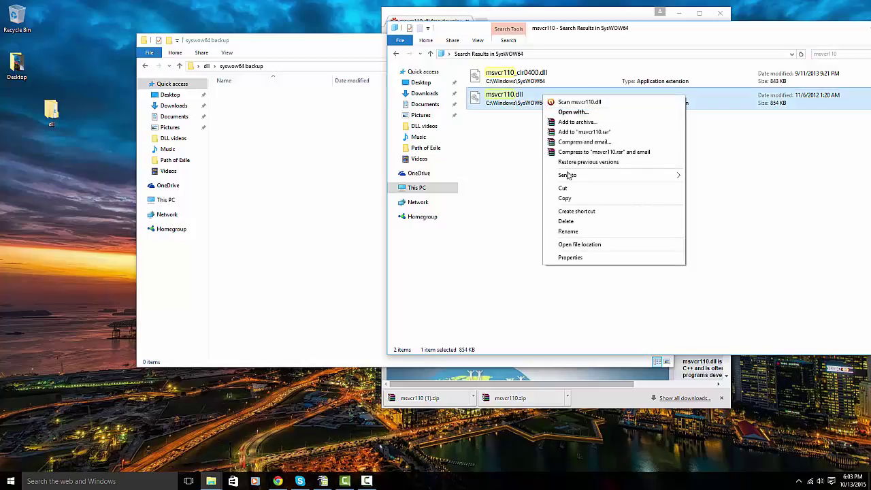
{"action": "left_click", "coordinate": [583, 199]}
{"action": "right_click", "coordinate": [266, 124]}
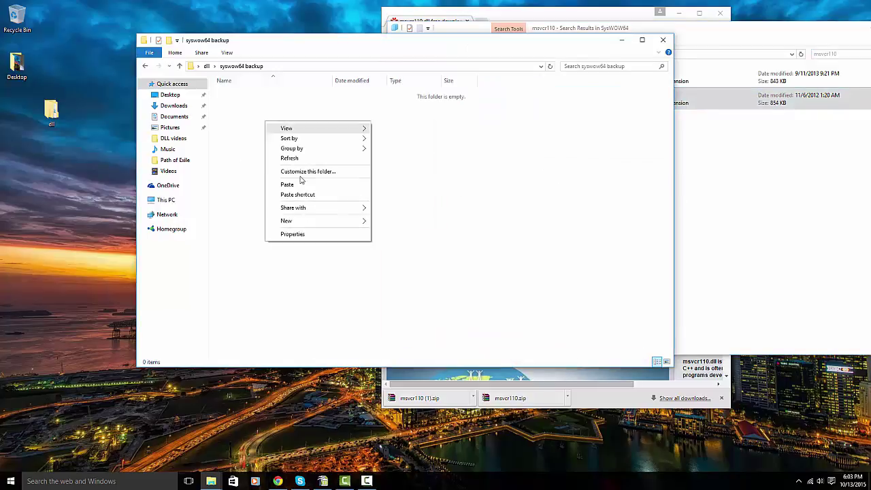
{"action": "left_click", "coordinate": [310, 183]}
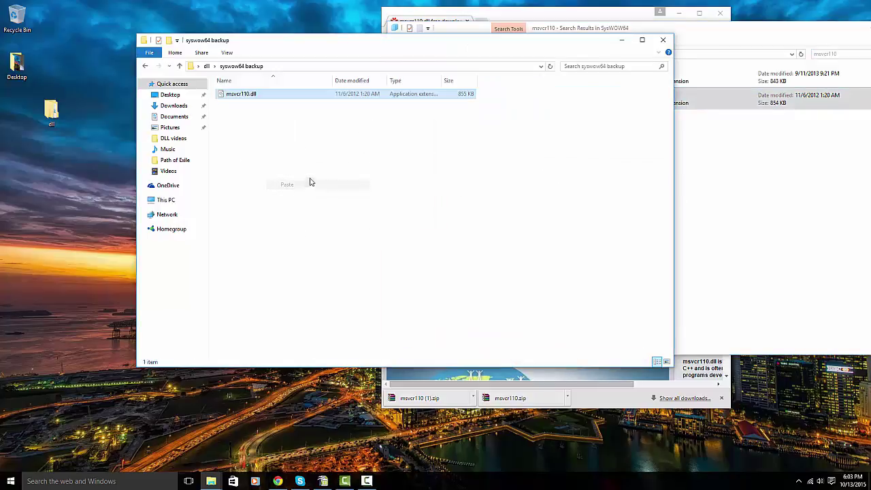
{"action": "left_click", "coordinate": [145, 66]}
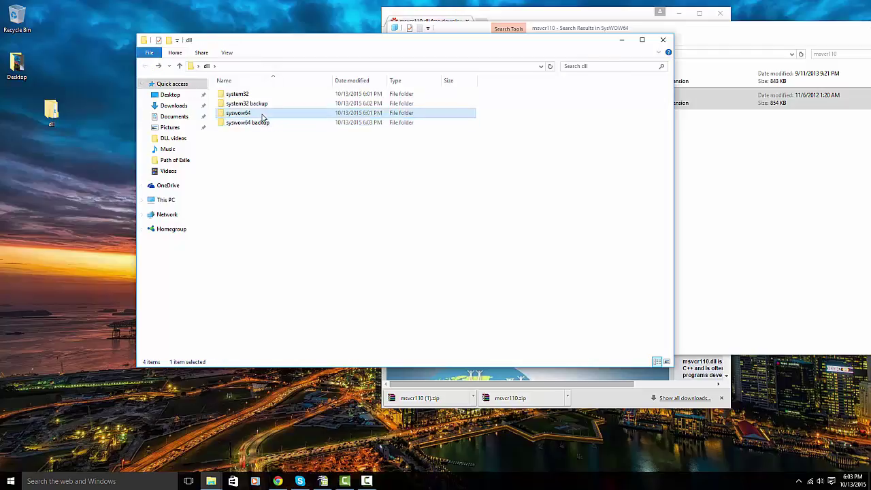
Copy msvcr110.dll from the dll folder's syswow64 subfolder into C:\Windows\SysWOW64, replacing the existing file and granting administrator permission
{"action": "double_click", "coordinate": [263, 113]}
{"action": "left_click", "coordinate": [450, 27]}
{"action": "left_click", "coordinate": [398, 54]}
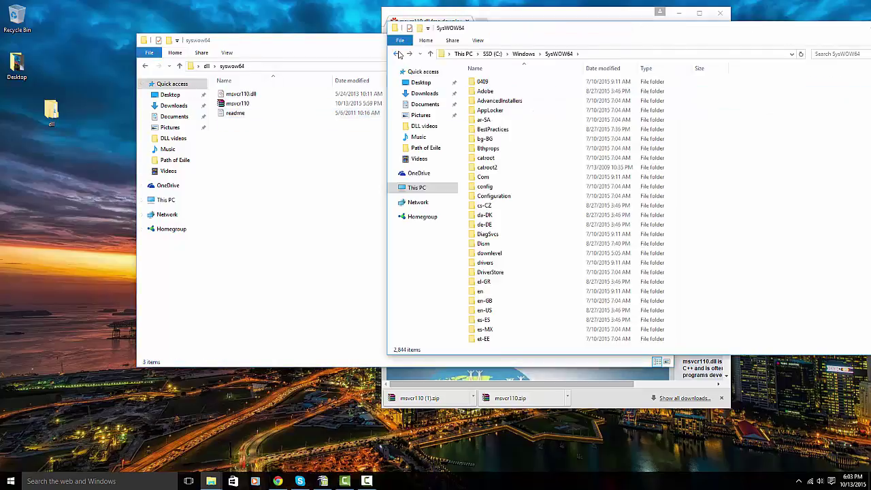
{"action": "left_click_drag", "start_coordinate": [250, 95], "coordinate": [793, 117]}
{"action": "left_click", "coordinate": [409, 170]}
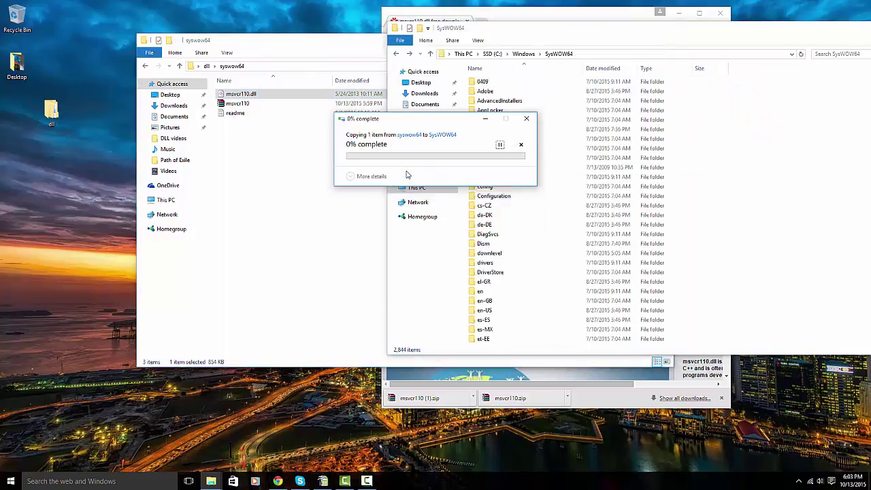
{"action": "left_click", "coordinate": [411, 182]}
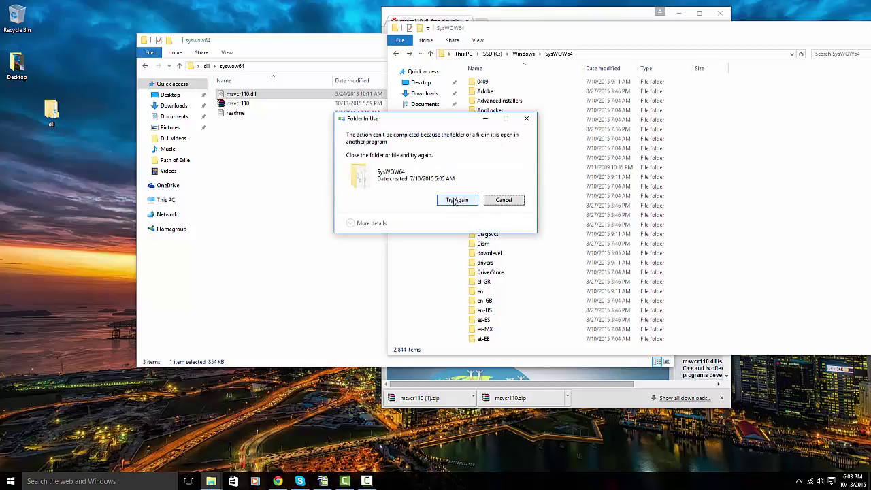
Retry the blocked copy of msvcr110.dll into the SysWOW64 folder
{"action": "left_click", "coordinate": [455, 201]}
{"action": "left_click", "coordinate": [457, 204]}
{"action": "left_click", "coordinate": [458, 202]}
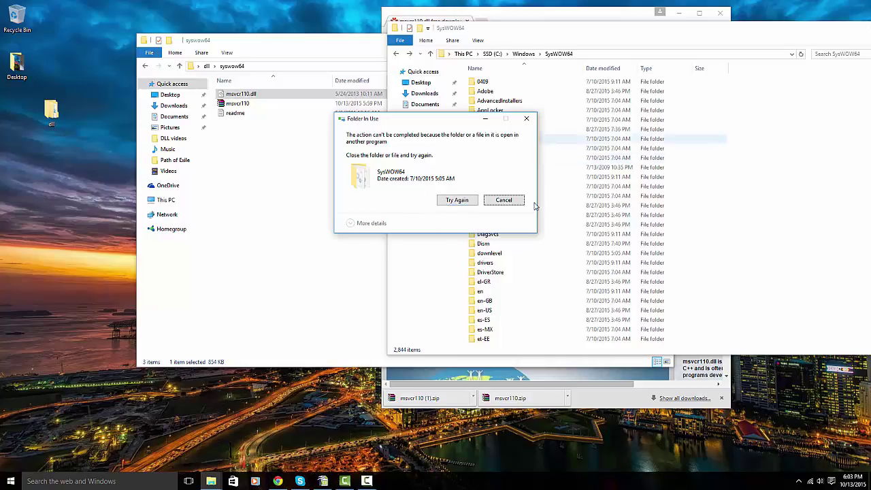
{"action": "left_click", "coordinate": [460, 203]}
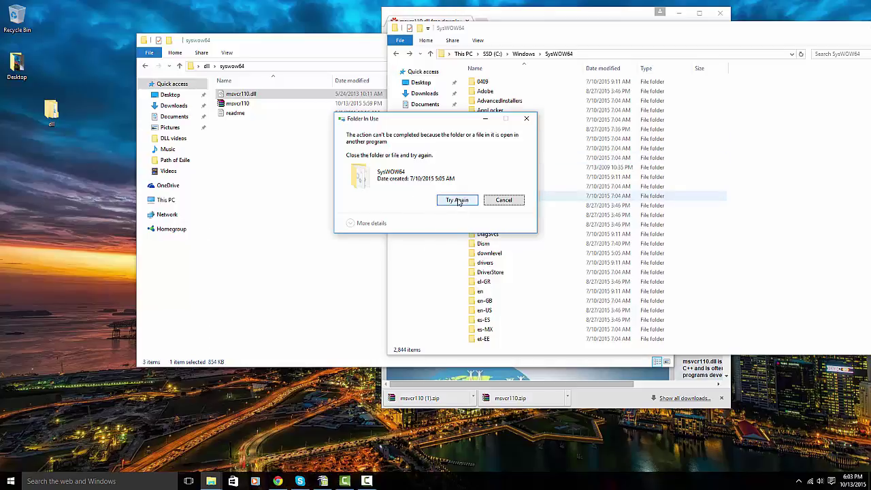
{"action": "left_click", "coordinate": [460, 204]}
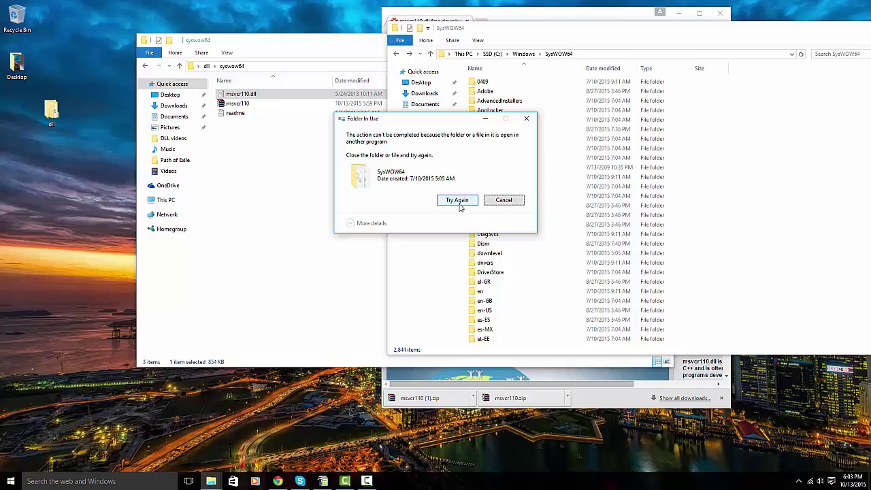
{"action": "left_click", "coordinate": [455, 202]}
{"action": "left_click", "coordinate": [458, 203]}
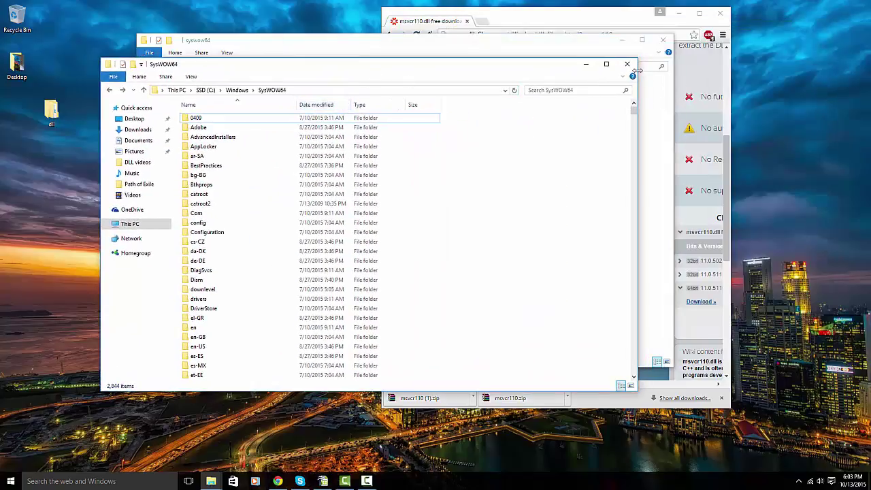
Close the SysWOW64 and syswow64 folder windows and minimize the browser
{"action": "left_click", "coordinate": [628, 64]}
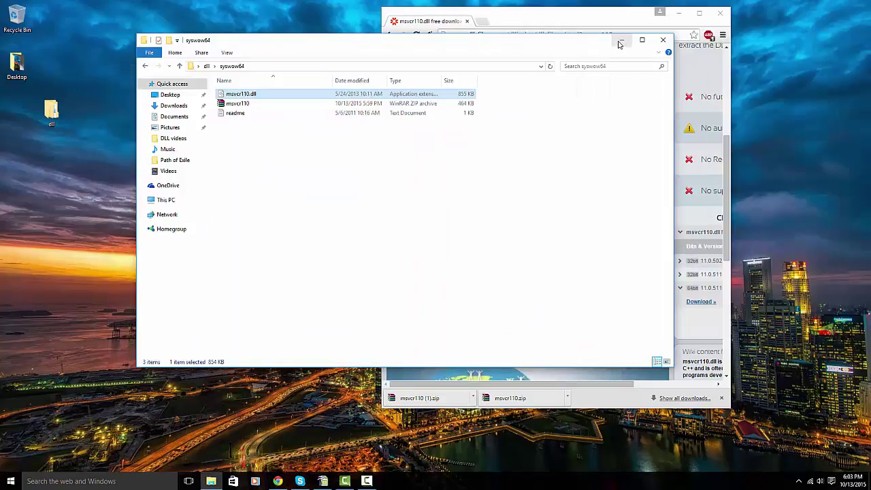
{"action": "left_click", "coordinate": [663, 40]}
{"action": "left_click", "coordinate": [679, 13]}
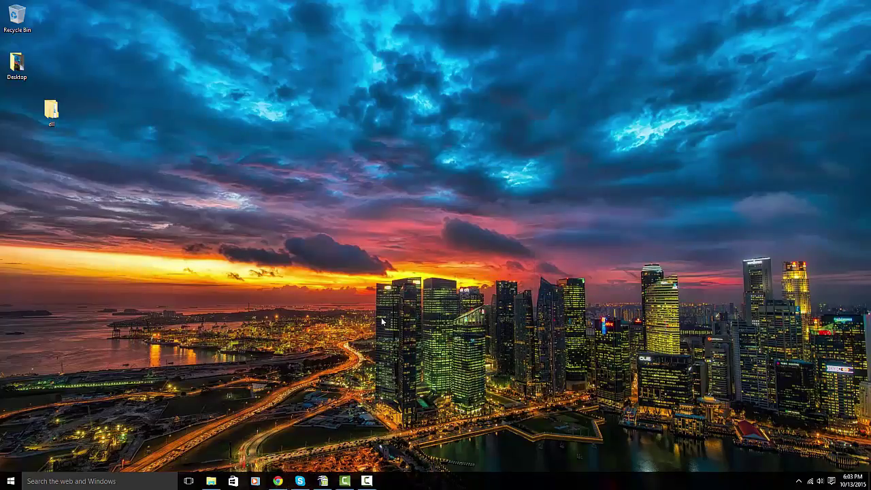
Search Windows for cmd and open the Command Prompt
{"action": "left_click", "coordinate": [77, 481]}
{"action": "left_click", "coordinate": [455, 310]}
{"action": "left_click", "coordinate": [107, 477]}
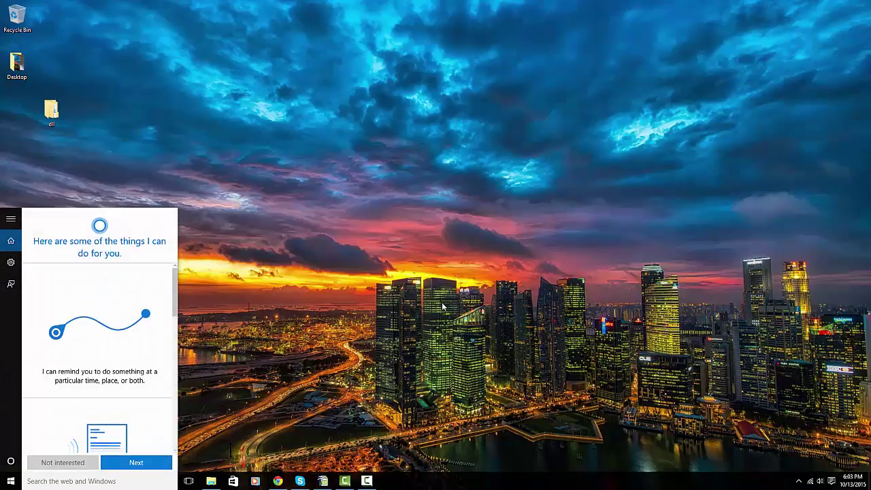
{"action": "type", "text": "cmd"}
{"action": "key", "text": "Return"}
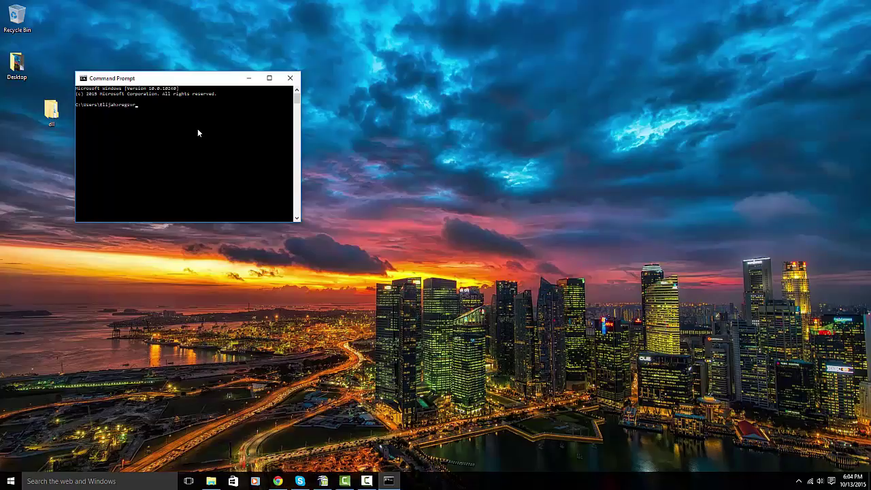
Enter a regsvr32 command for the msvcr DLL at the Command Prompt, correcting the typing along the way
{"action": "type", "text": "32"}
{"action": "key", "text": "BackSpace"}
{"action": "key", "text": "BackSpace"}
{"action": "type", "text": "vcr"}
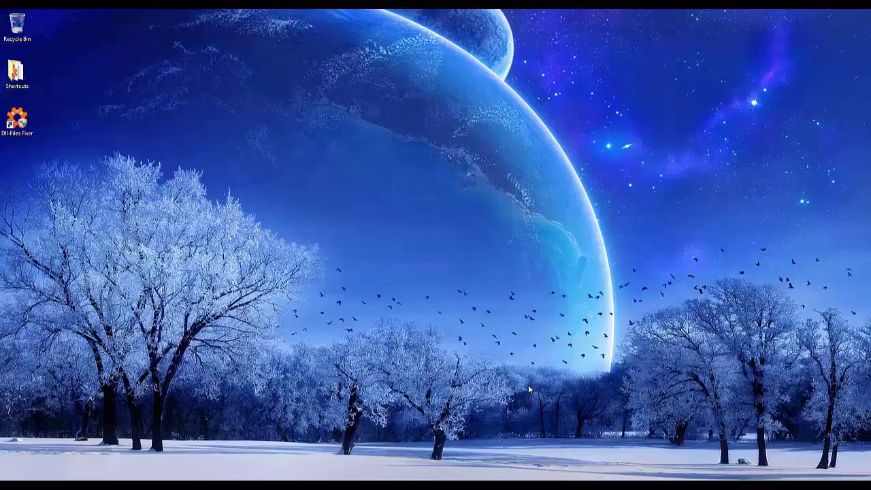
Open dll-files.com in the Chrome browser and search the site for the xlive dll
{"action": "left_click", "coordinate": [116, 479]}
{"action": "left_click", "coordinate": [142, 29]}
{"action": "type", "text": "dll-files.com"}
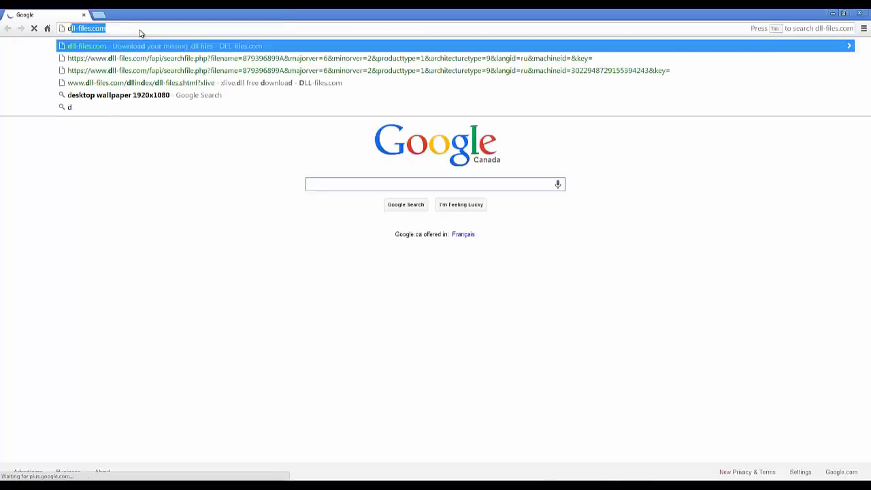
{"action": "key", "text": "Return"}
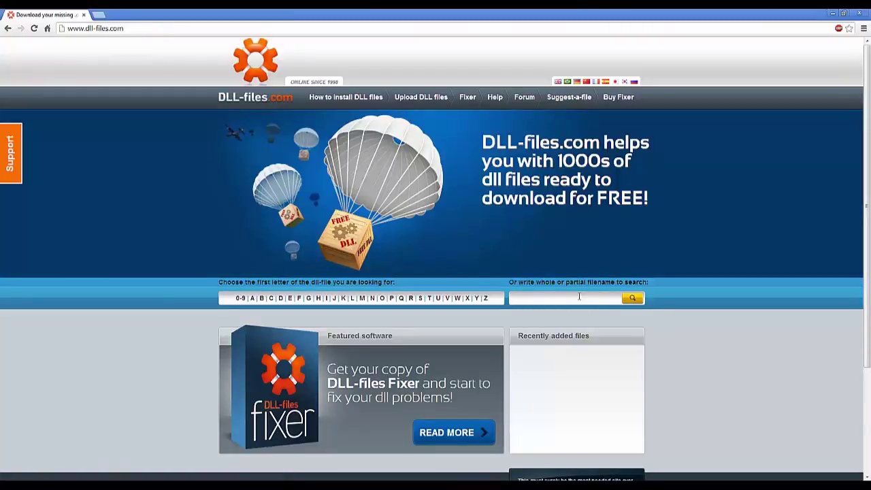
{"action": "type", "text": "xlive dll"}
{"action": "key", "text": "Return"}
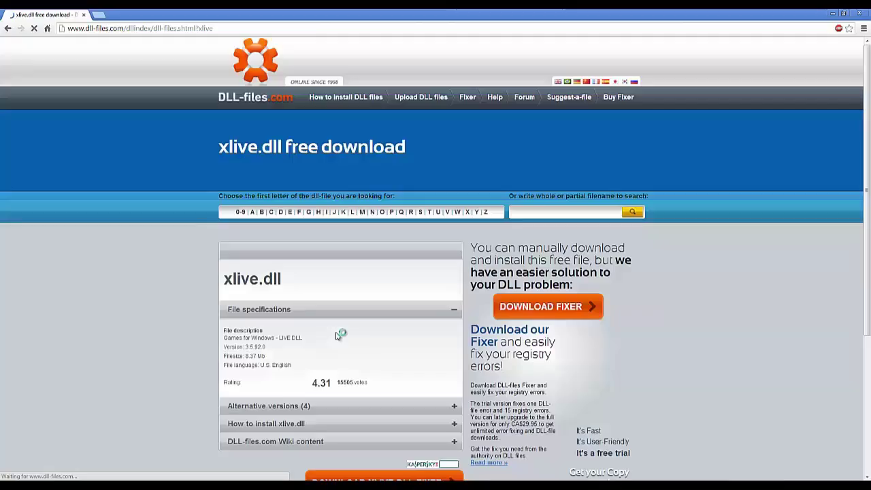
Download the xlive.dll Fixer and run dffsetup-xlive.exe, allowing it to make changes to the computer
{"action": "scroll", "coordinate": [389, 361], "scroll_direction": "down", "scroll_amount": 3}
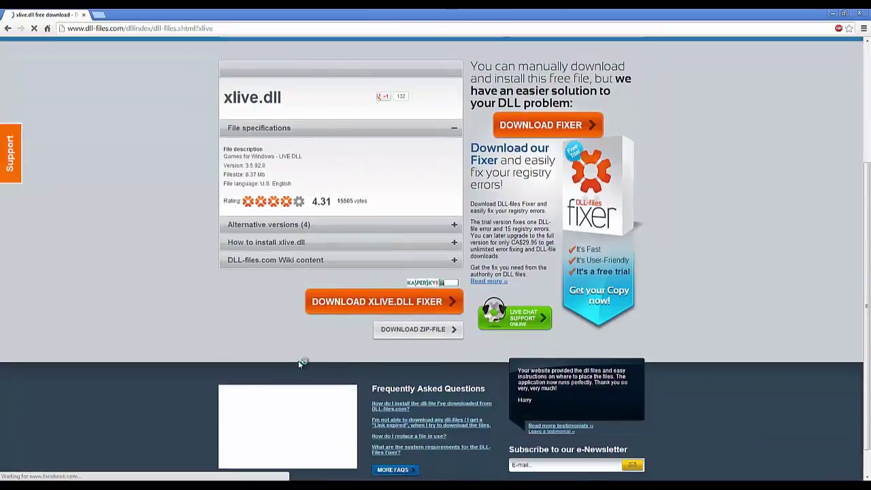
{"action": "left_click", "coordinate": [368, 305]}
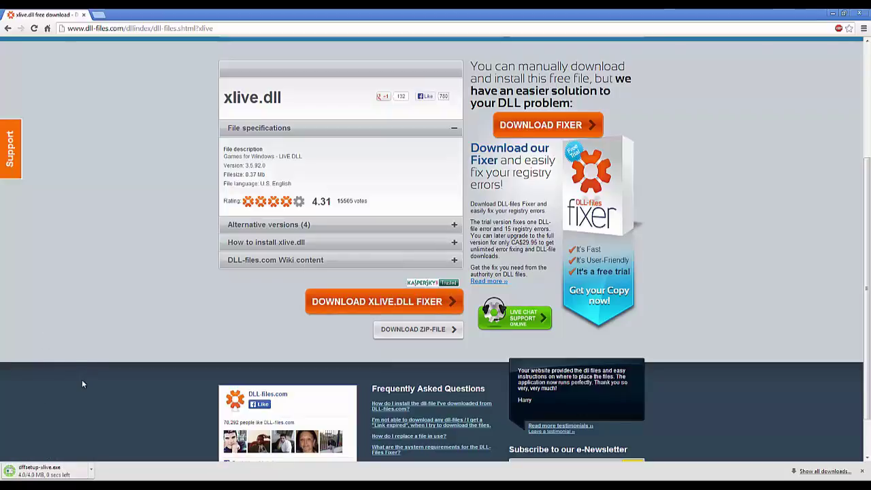
{"action": "left_click", "coordinate": [56, 471]}
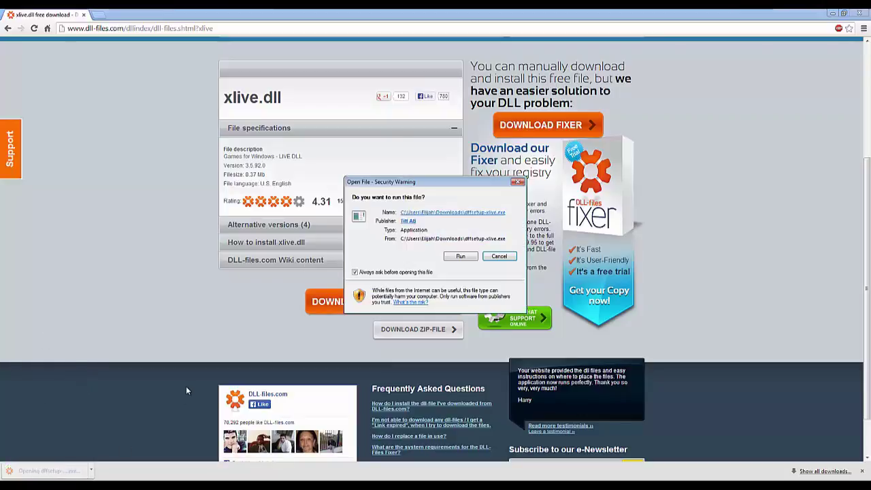
{"action": "left_click", "coordinate": [456, 265]}
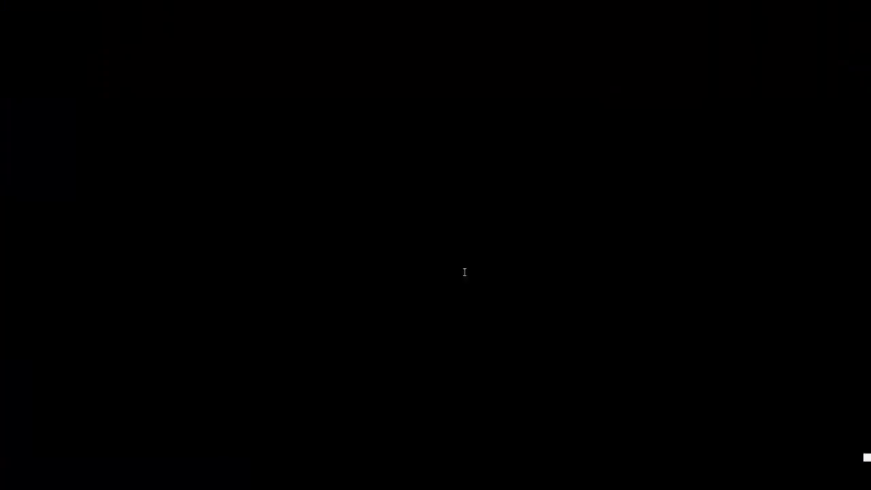
{"action": "left_click", "coordinate": [464, 272]}
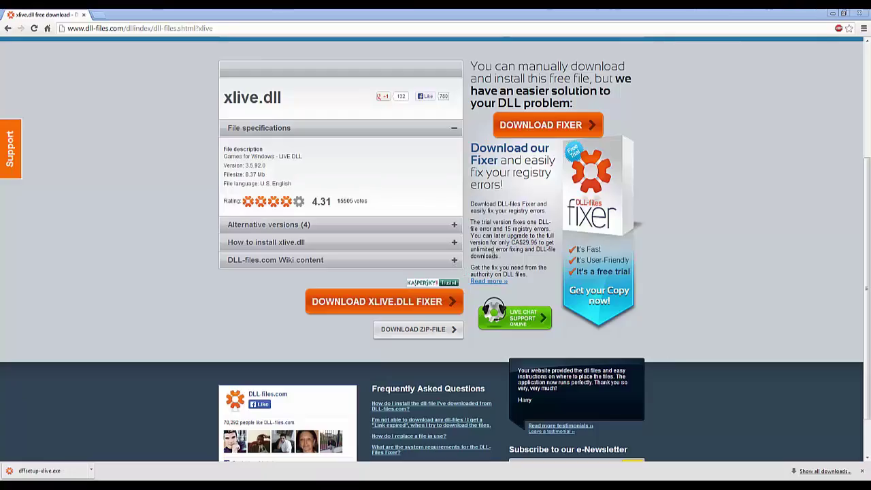
Complete the Dll-Files Fixer setup with its default Start Menu folder, and let it overwrite the existing xlive.dll
{"action": "left_click", "coordinate": [514, 322]}
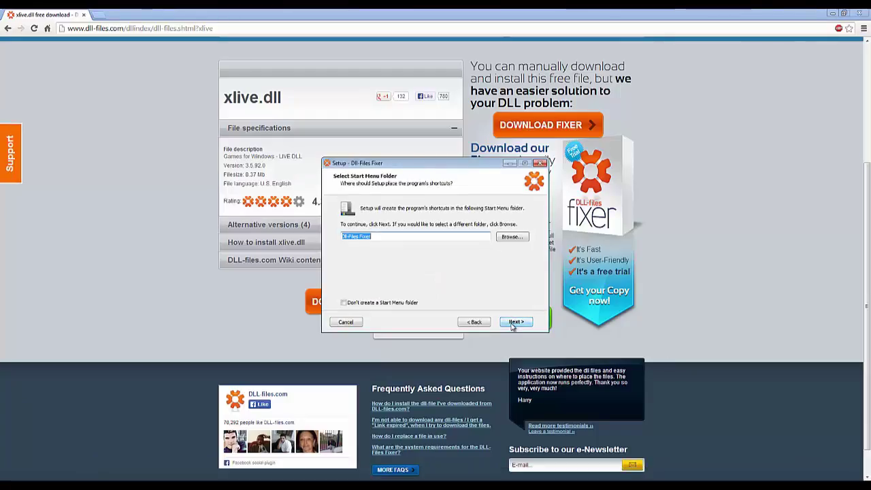
{"action": "left_click", "coordinate": [513, 323]}
{"action": "left_click", "coordinate": [512, 322]}
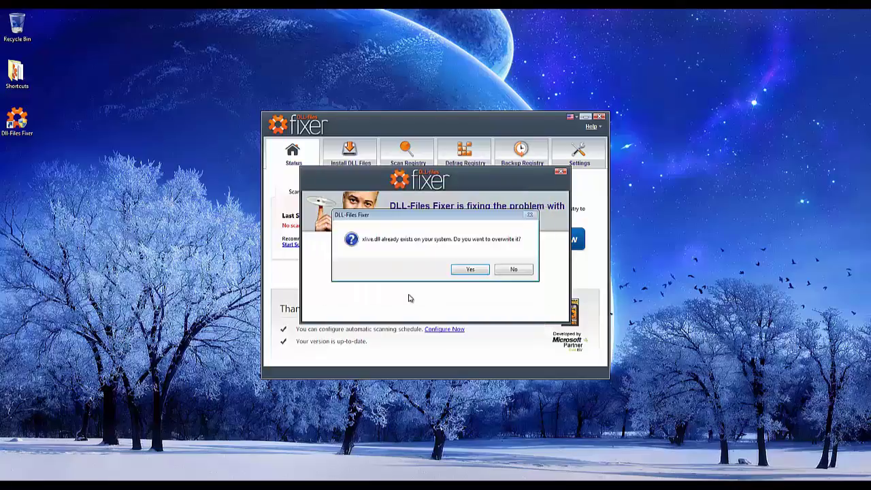
{"action": "left_click", "coordinate": [470, 271]}
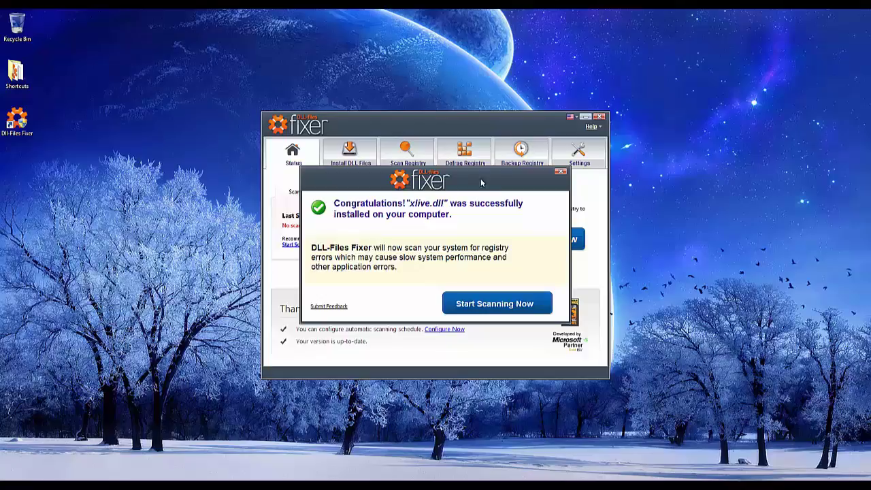
Dismiss the xlive.dll installation message, stop the registry scan and confirm stopping it
{"action": "left_click", "coordinate": [561, 172]}
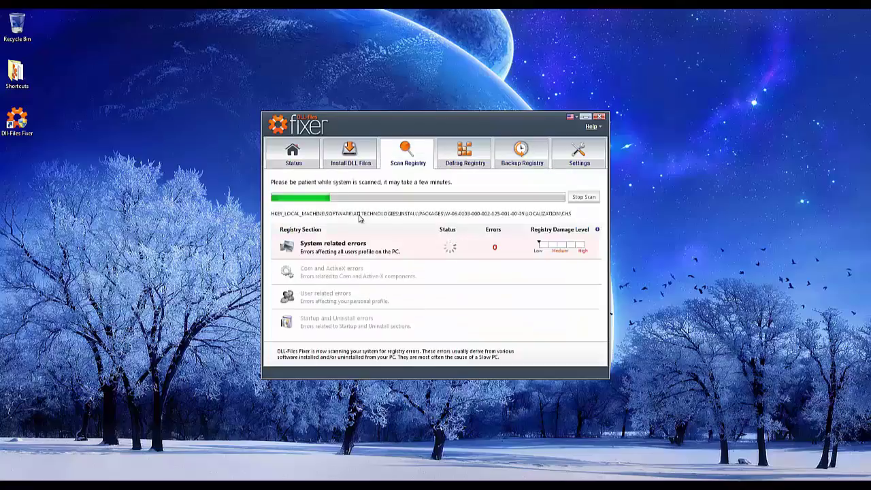
{"action": "left_click", "coordinate": [584, 197]}
{"action": "left_click", "coordinate": [478, 272]}
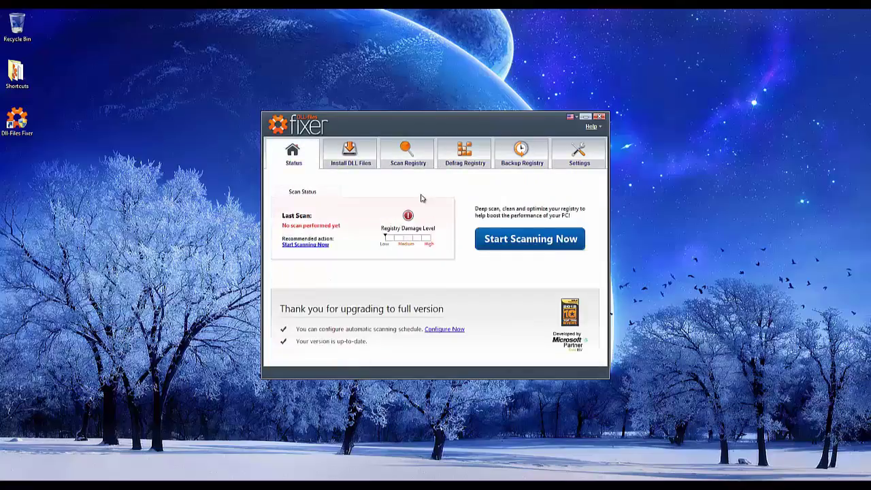
Search for xlive.dll among the installable DLL files, choose it for installation, and decline overwriting the existing file
{"action": "left_click", "coordinate": [360, 160]}
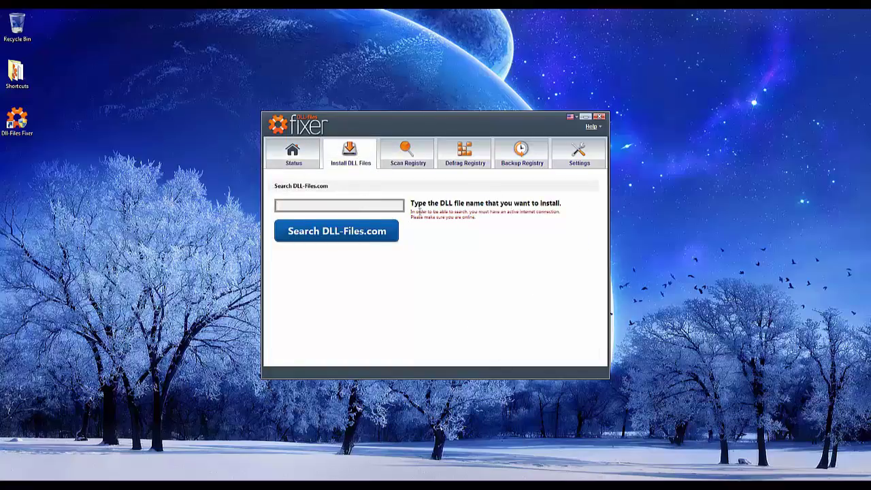
{"action": "type", "text": "xlive.dll"}
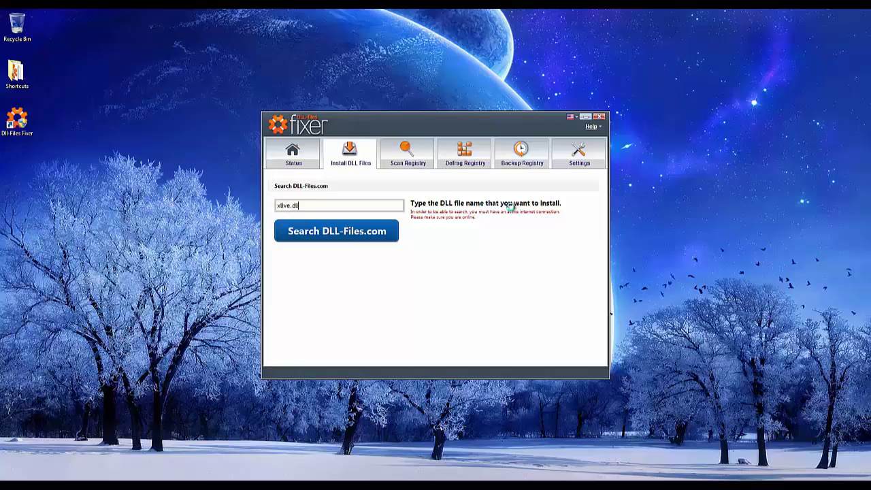
{"action": "key", "text": "Return"}
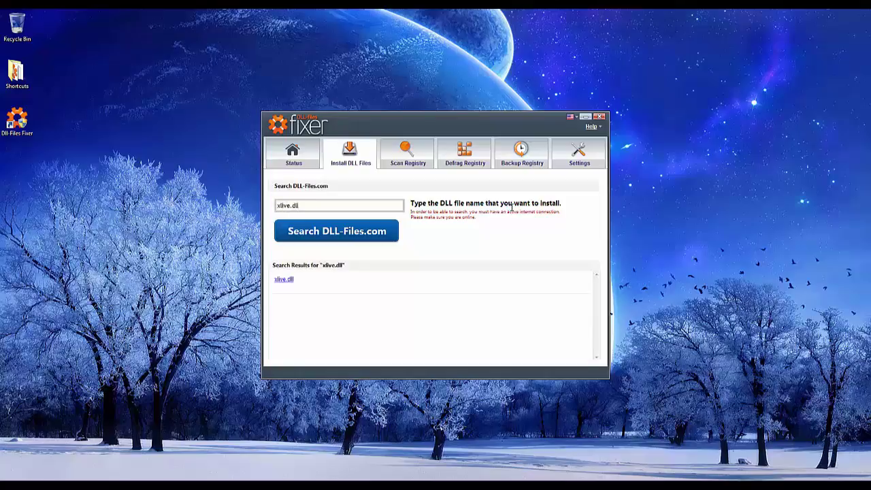
{"action": "left_click", "coordinate": [286, 280]}
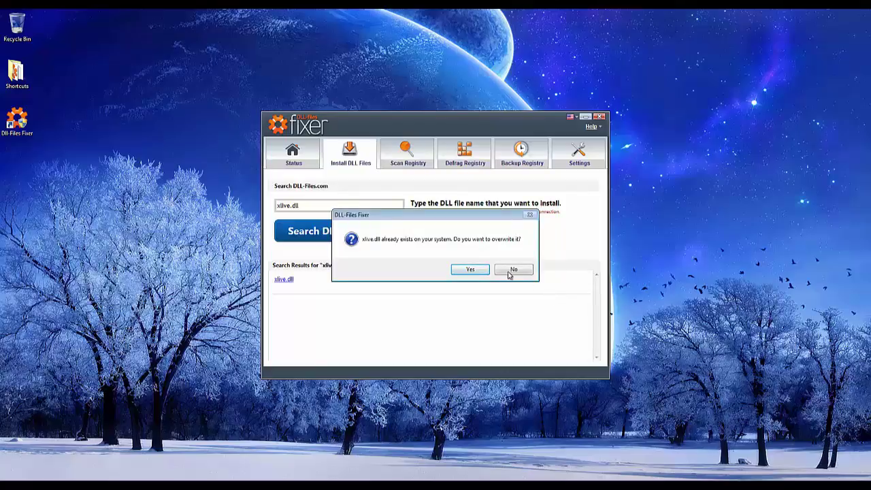
{"action": "left_click", "coordinate": [470, 270]}
{"action": "left_click", "coordinate": [500, 271]}
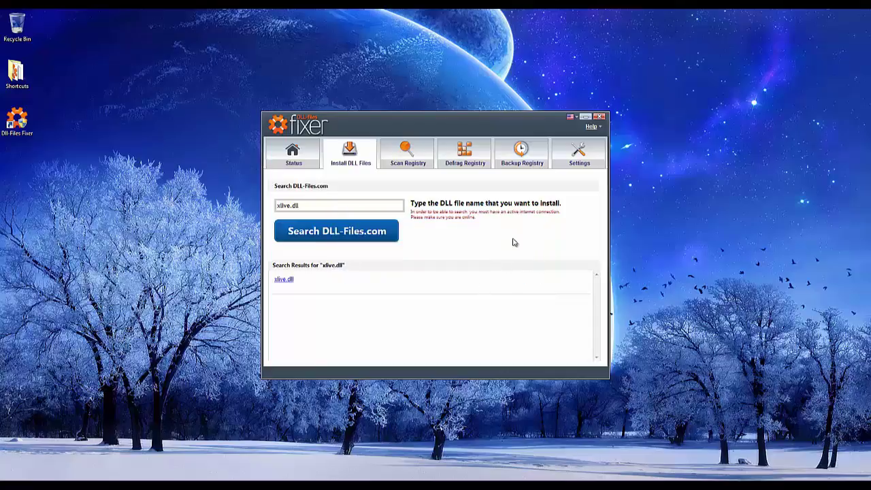